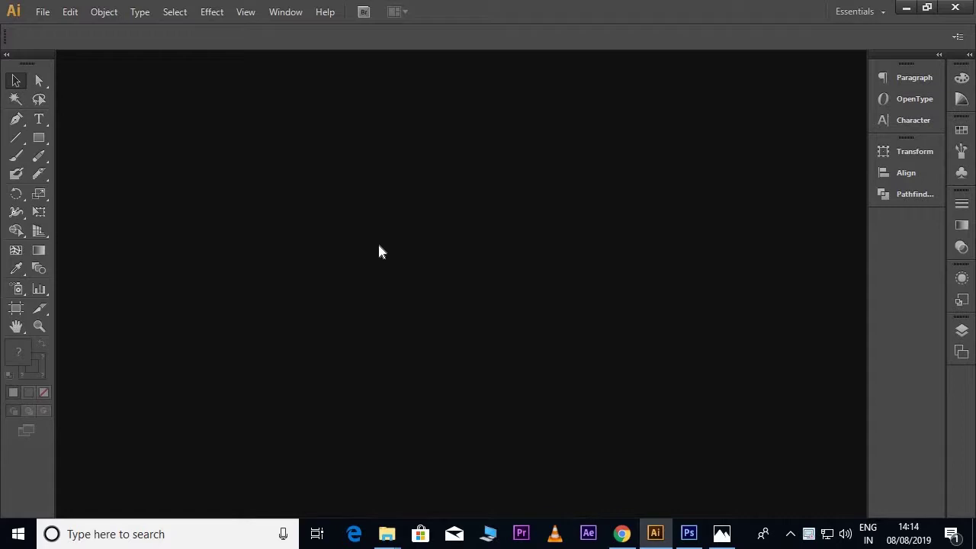
Step: Start a new document named 'ID Card', 2.125 in wide and 3.370 in tall
click(37, 15)
click(58, 32)
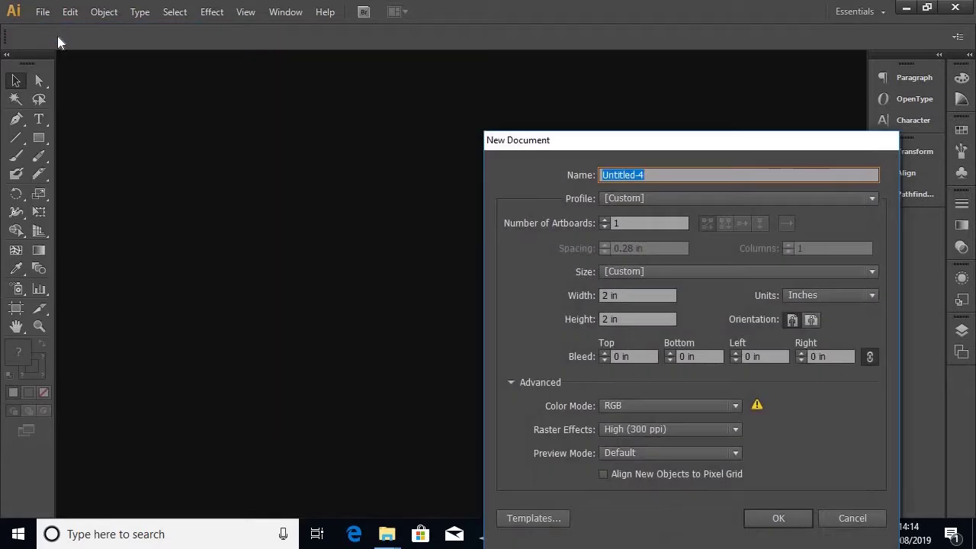
click(668, 173)
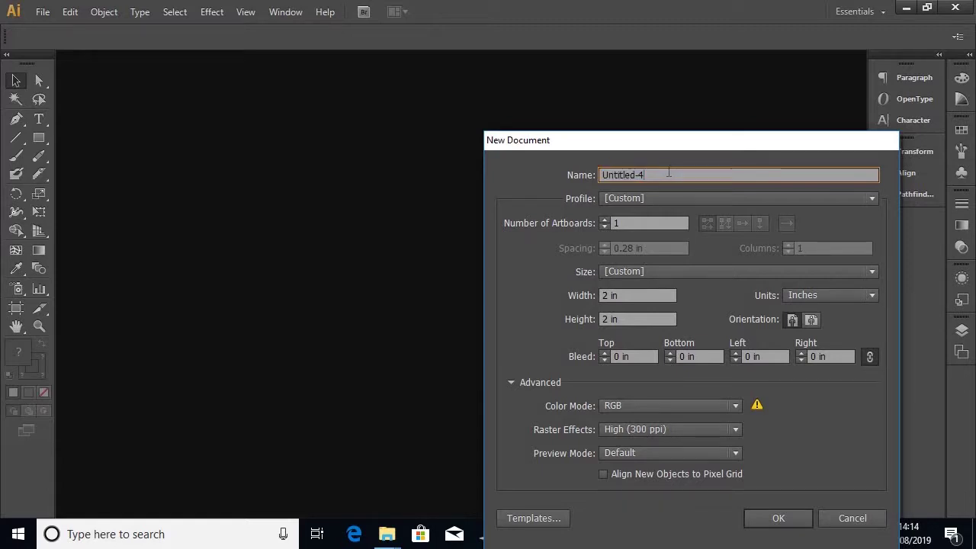
double_click(654, 174)
text(ID Card)
click(624, 296)
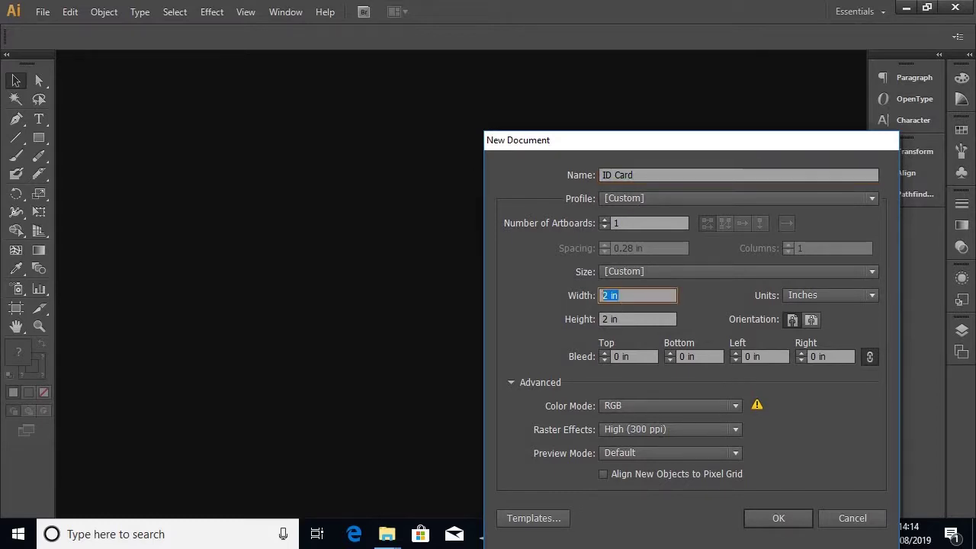
text(2.125)
click(639, 318)
text(3)
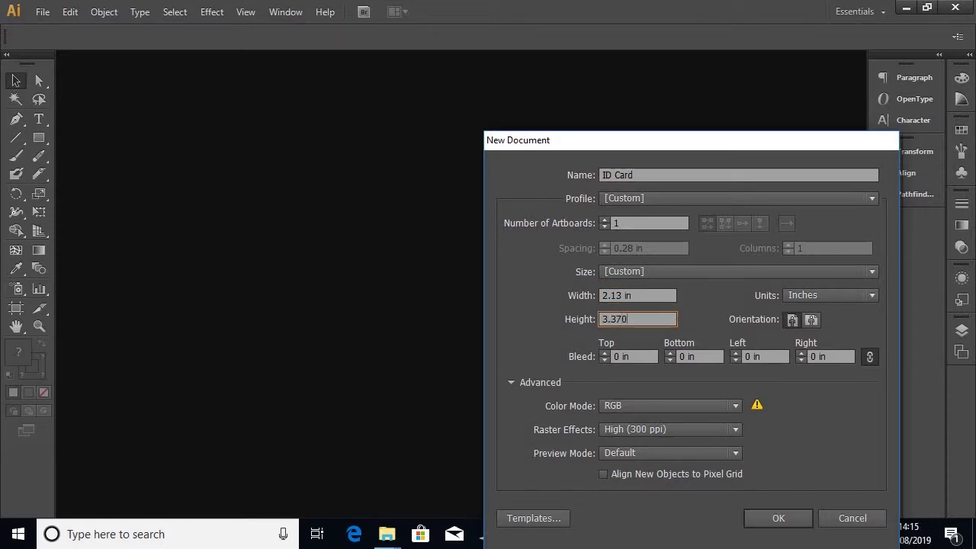
text(.370)
Step: Keep inches and RGB colour mode, and create the document
click(790, 294)
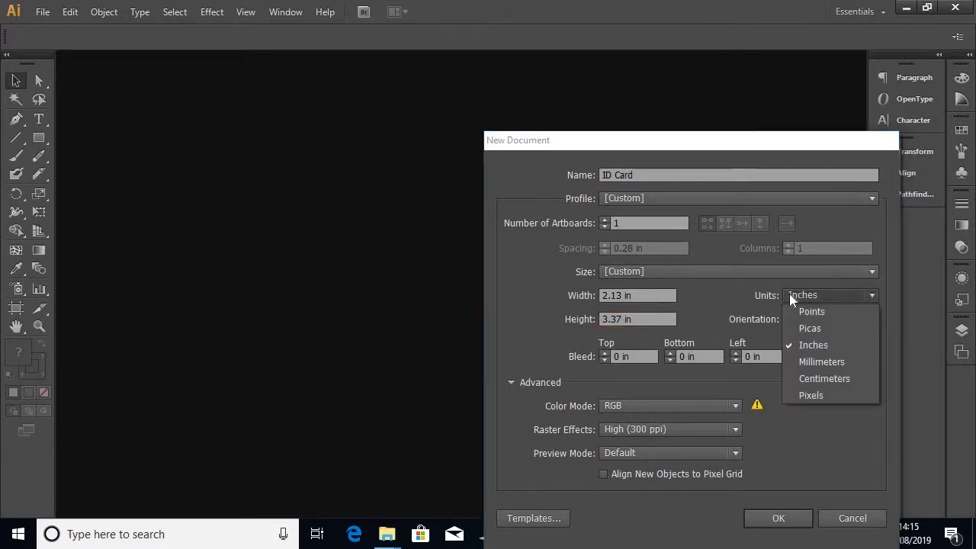
click(788, 295)
click(712, 404)
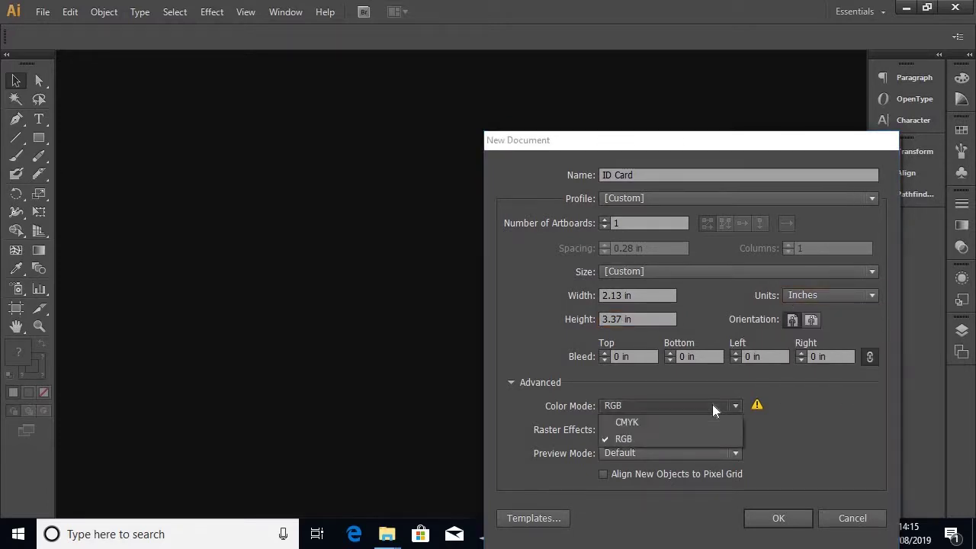
click(712, 405)
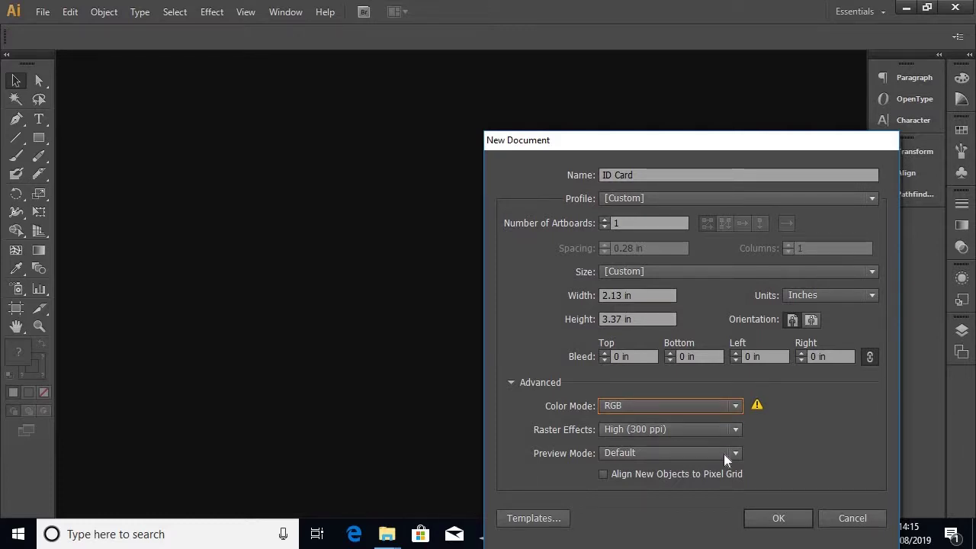
click(770, 518)
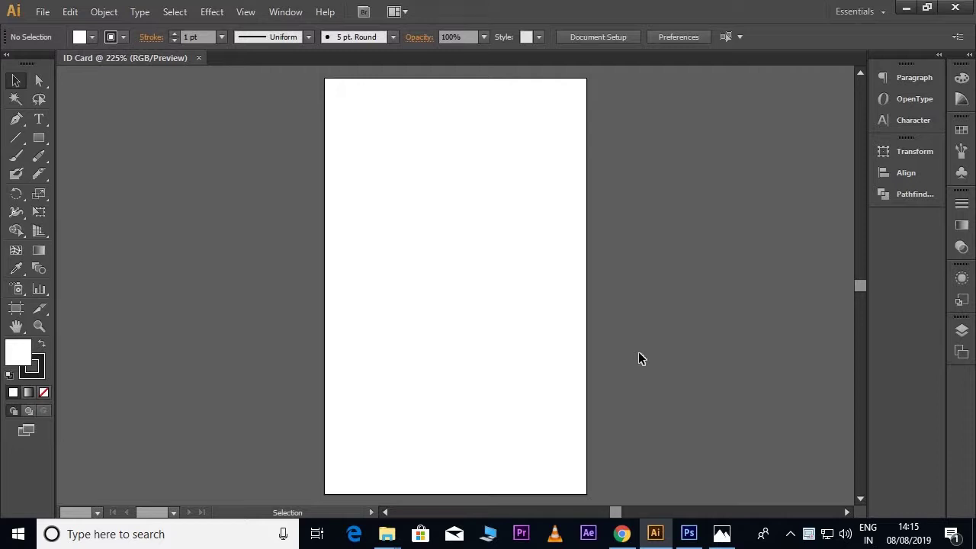
Step: Draw a white rectangle with no stroke covering the entire artboard
click(38, 137)
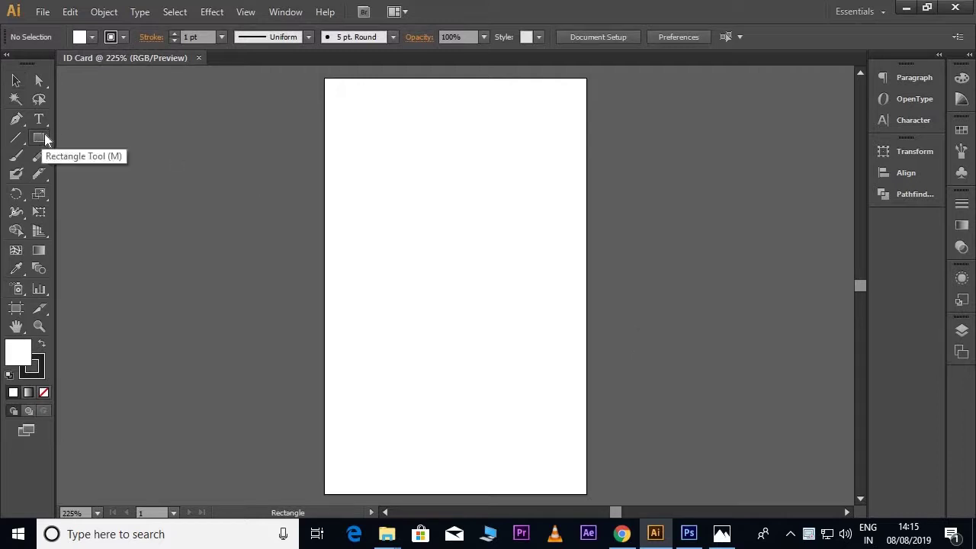
click(42, 372)
click(44, 392)
click(27, 350)
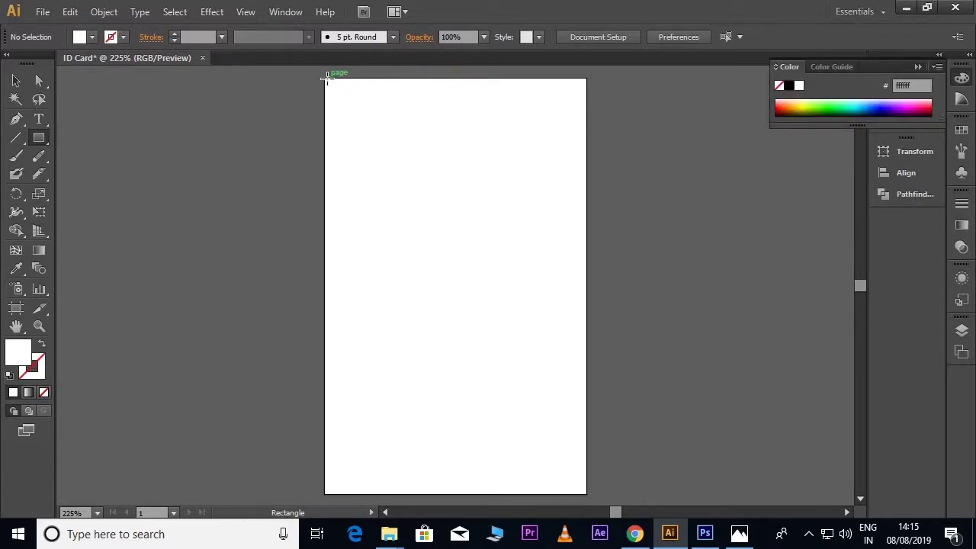
drag(328, 78, 585, 494)
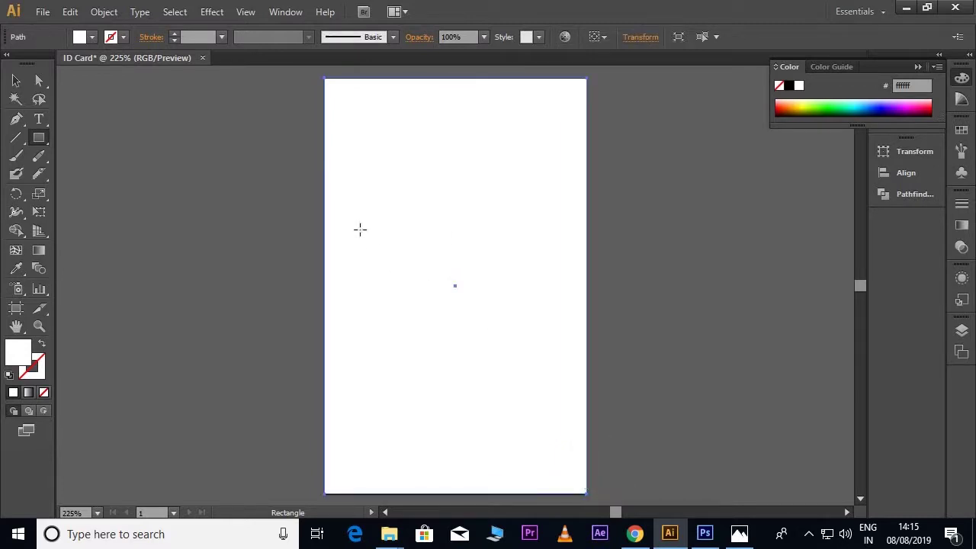
key(v)
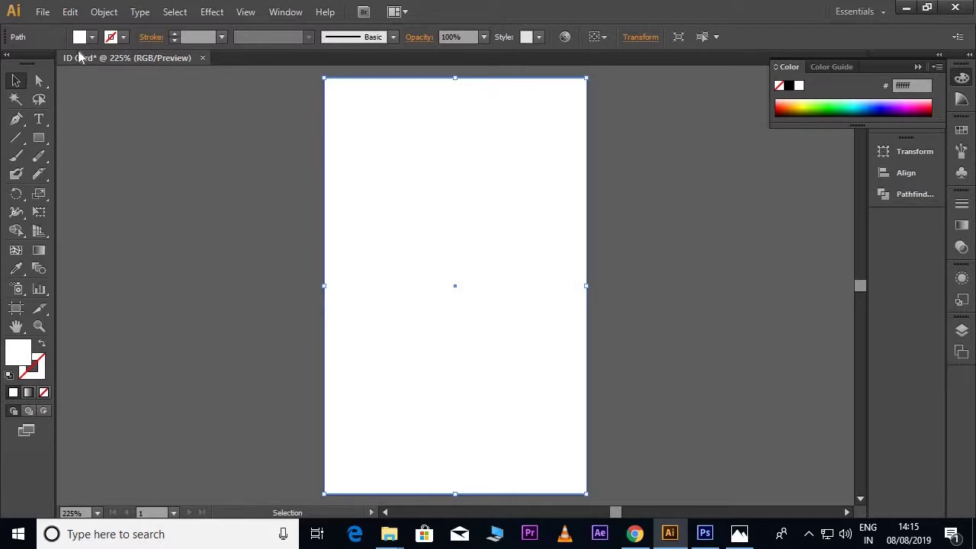
click(43, 14)
Step: Place logo.eps and move the DESIGNER TIPS logo to the top centre of the card
click(83, 257)
click(124, 145)
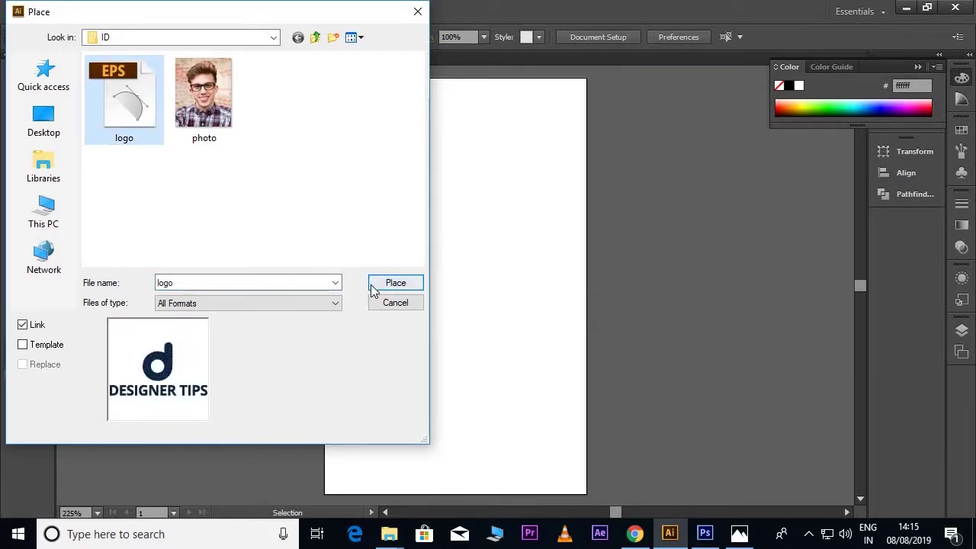
click(373, 287)
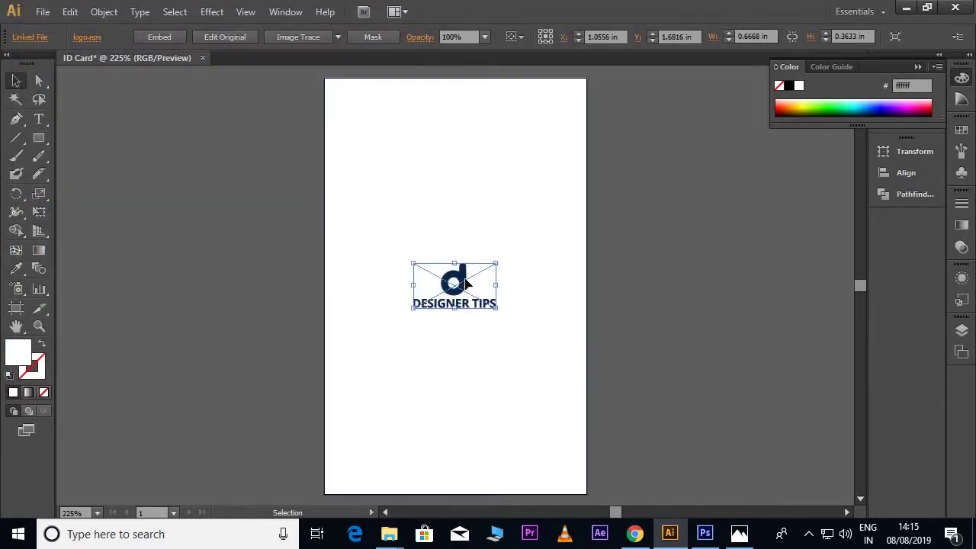
drag(460, 285, 460, 114)
click(529, 144)
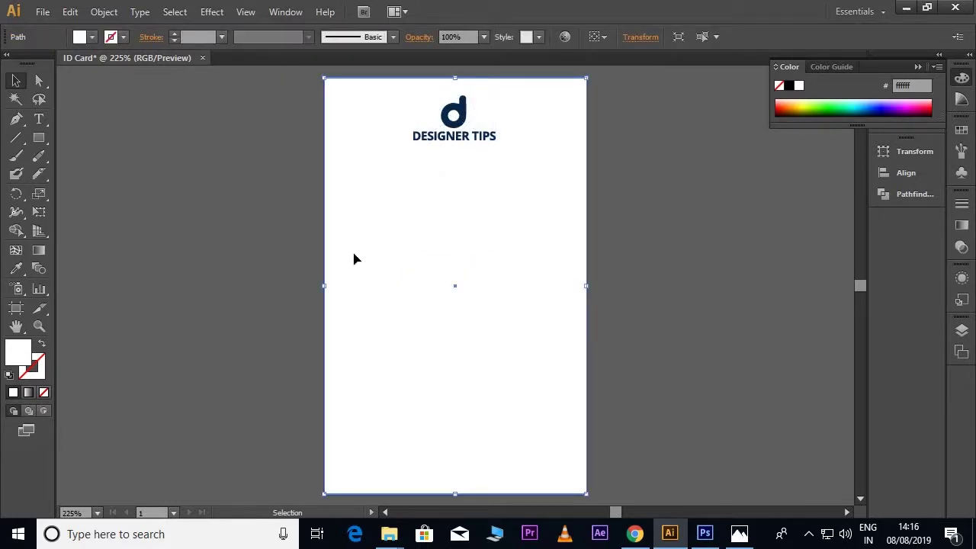
Step: Show rulers via View > Rulers, then drag out a vertical guide and delete it
click(251, 13)
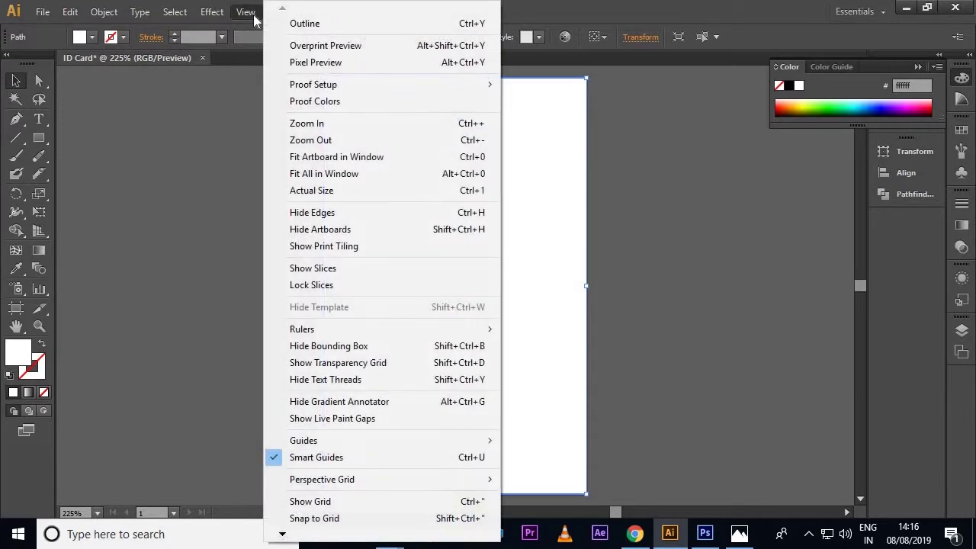
mouse_move(331, 331)
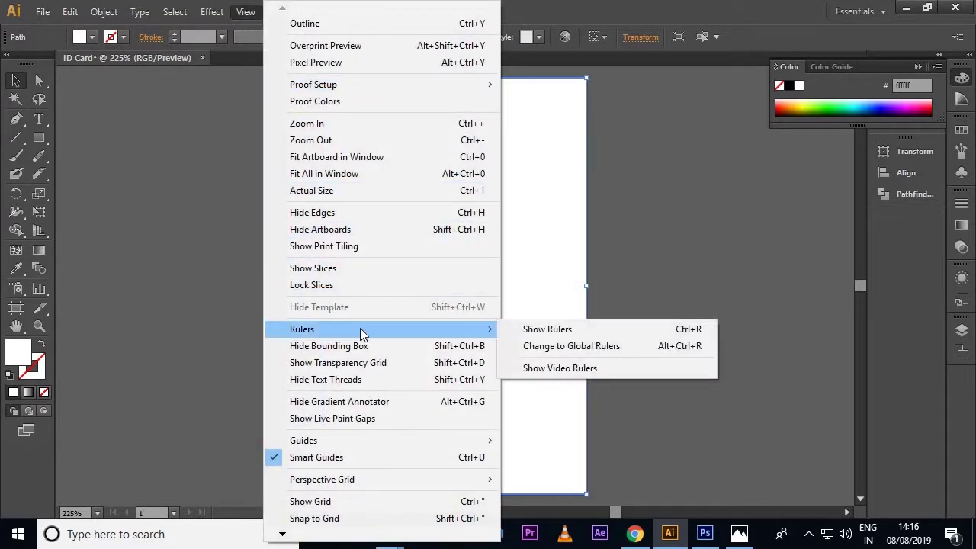
click(516, 331)
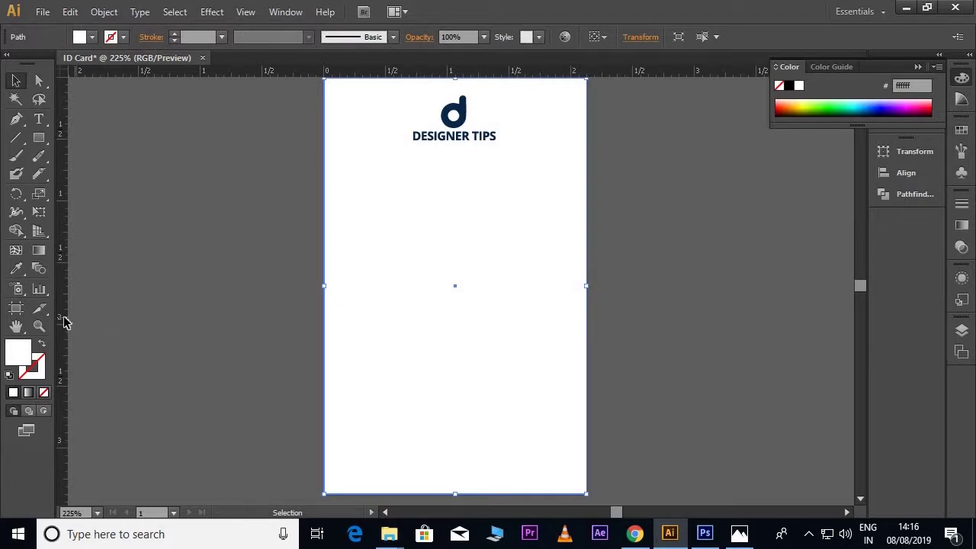
drag(64, 322, 455, 340)
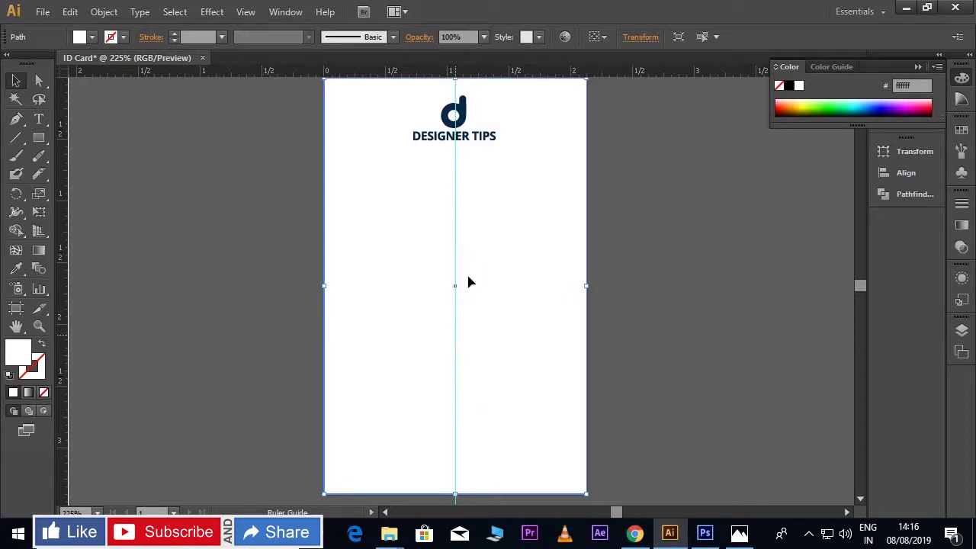
key(Delete)
scroll(495, 298, up, 1)
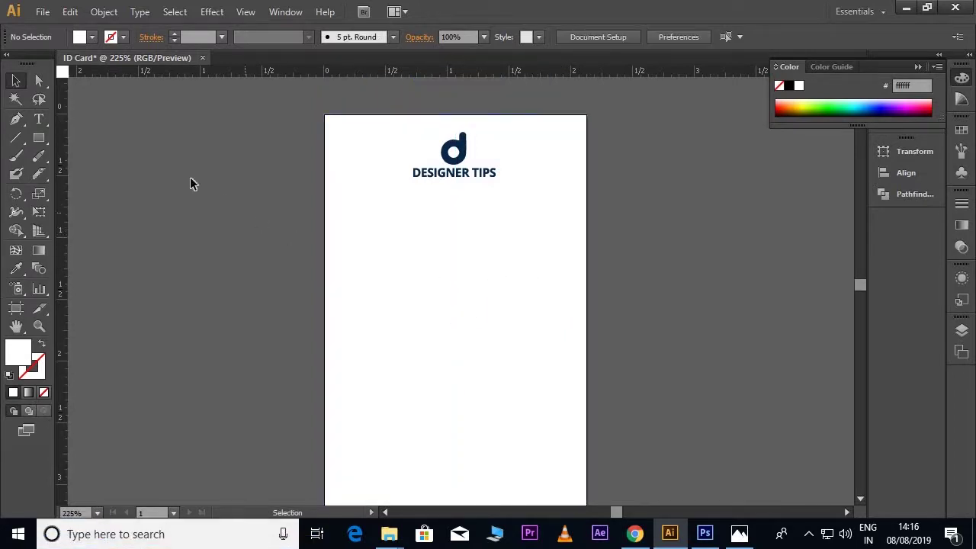
click(39, 138)
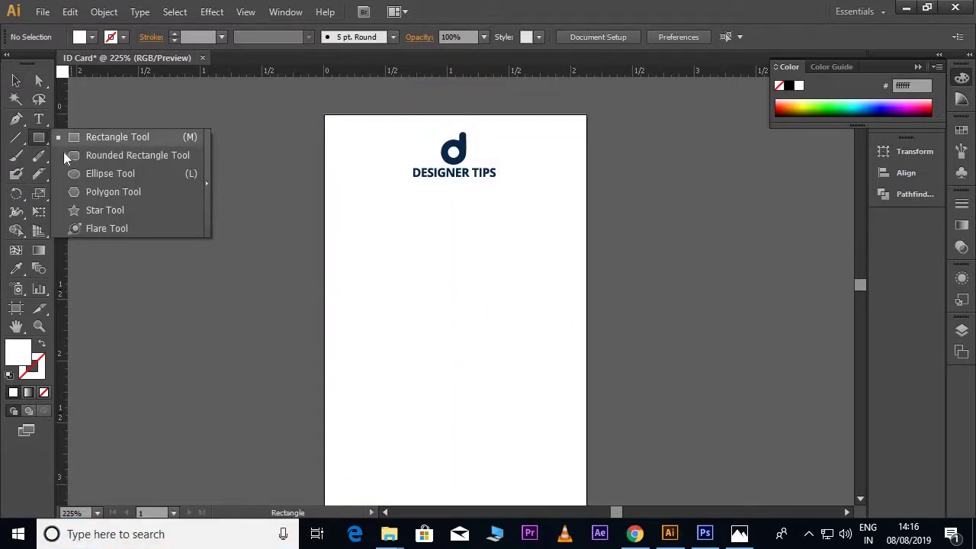
Step: Draw a rounded square over the card's left edge and fill it orange #faab22
click(72, 155)
drag(204, 172, 388, 349)
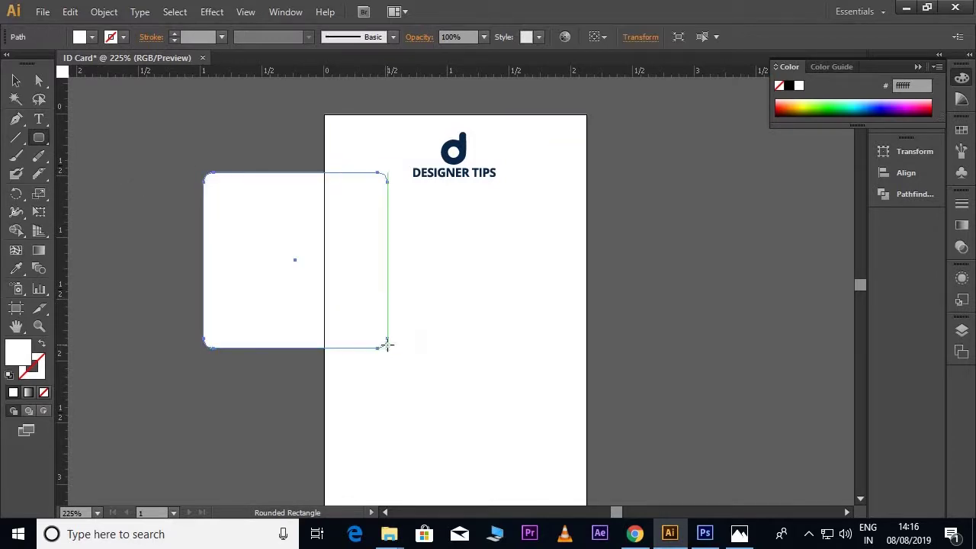
double_click(29, 356)
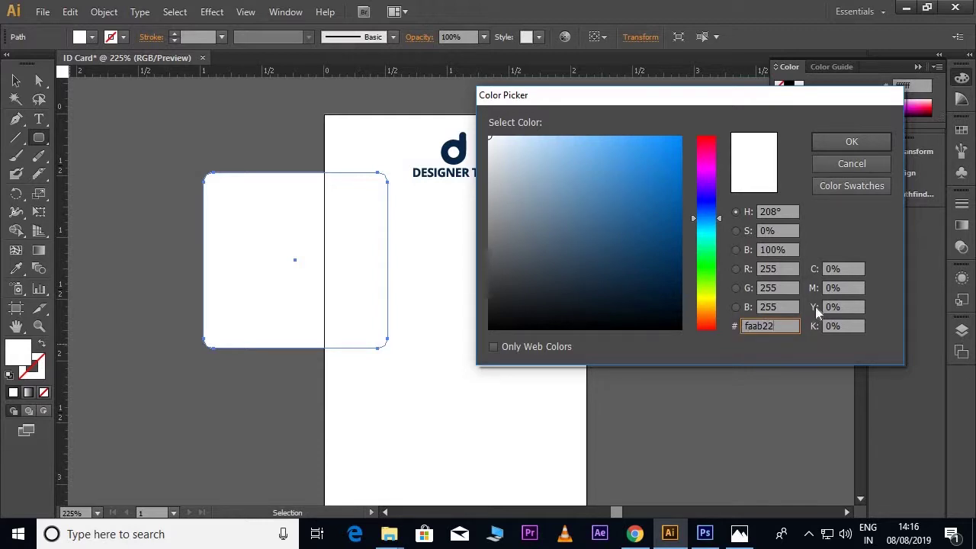
click(826, 146)
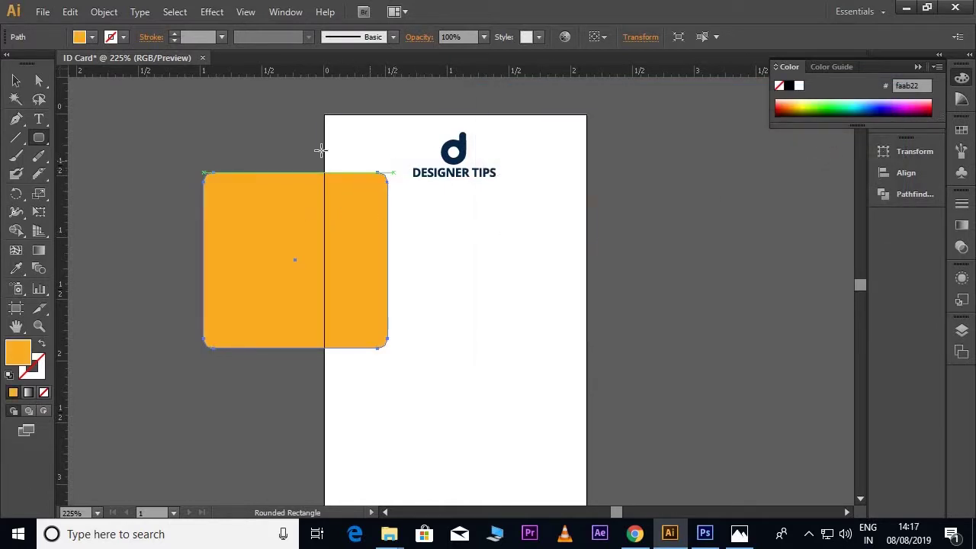
Step: Rotate the orange square 45° into a diamond, shrink it, and straddle the card's left edge
click(16, 82)
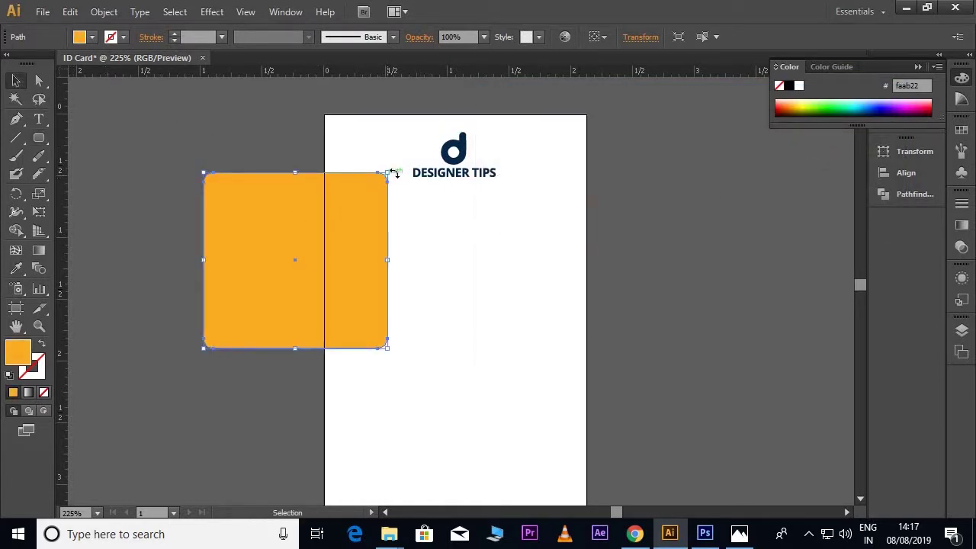
drag(396, 167, 399, 240)
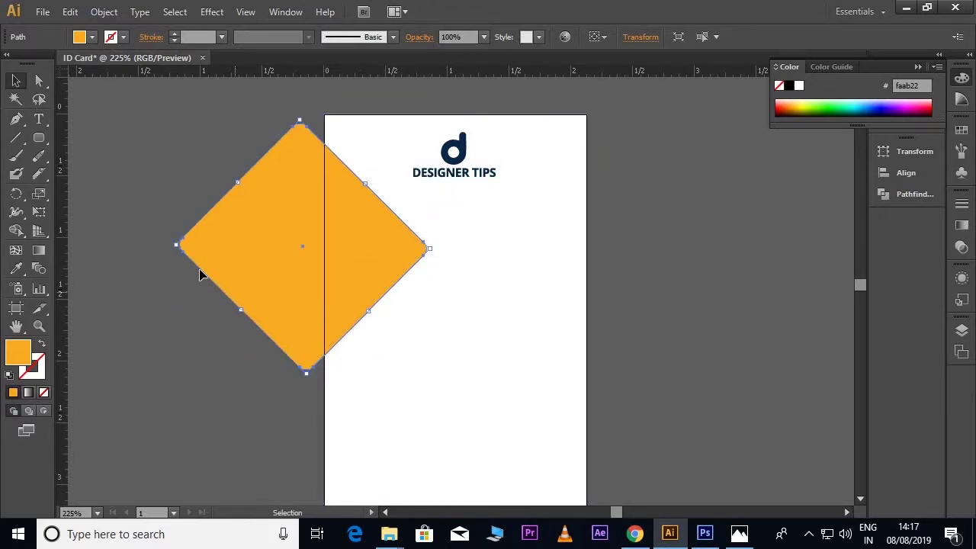
drag(176, 246, 228, 276)
drag(359, 248, 344, 239)
drag(243, 237, 270, 240)
drag(348, 265, 336, 270)
scroll(374, 248, down, 1)
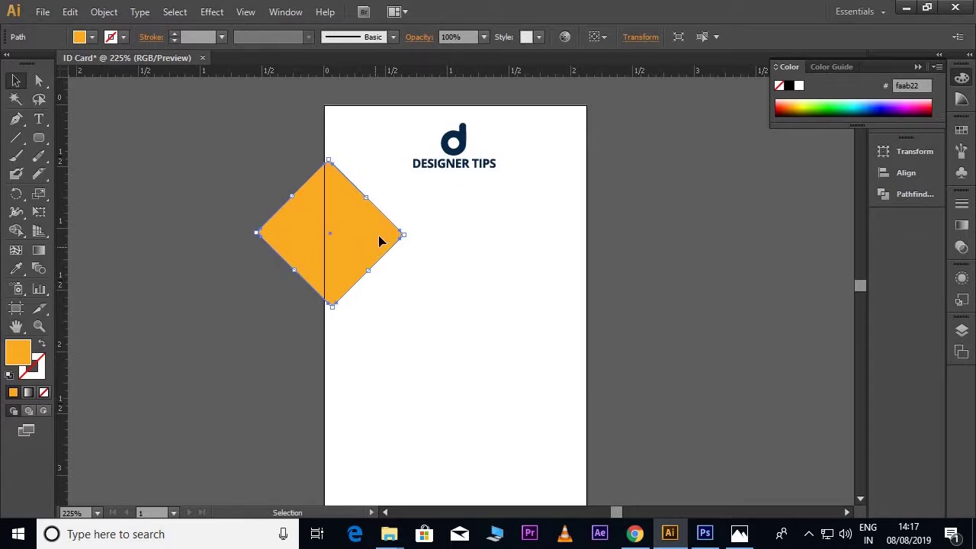
click(70, 12)
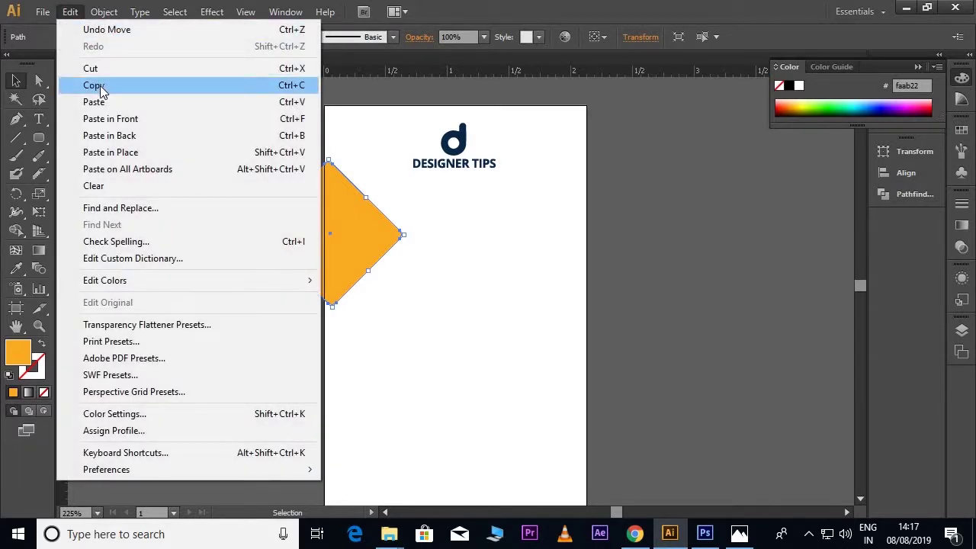
Step: Copy and paste the diamond, moving the larger copy over the card's right edge
click(94, 84)
click(70, 12)
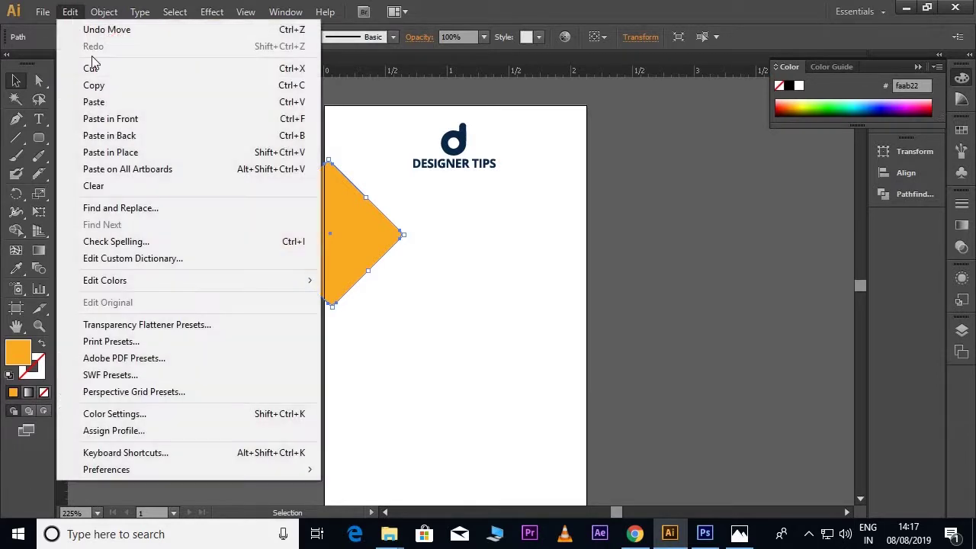
click(287, 102)
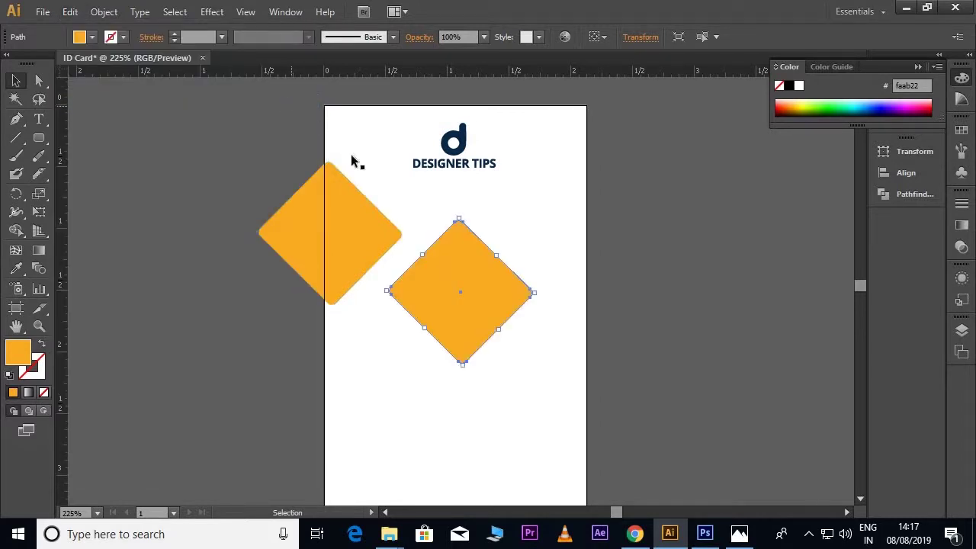
drag(496, 329, 590, 277)
click(651, 346)
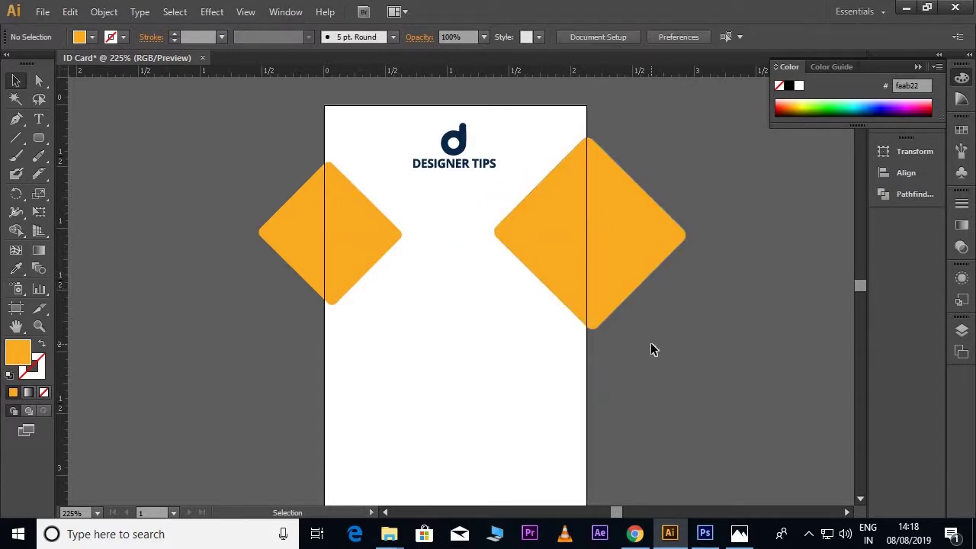
click(368, 247)
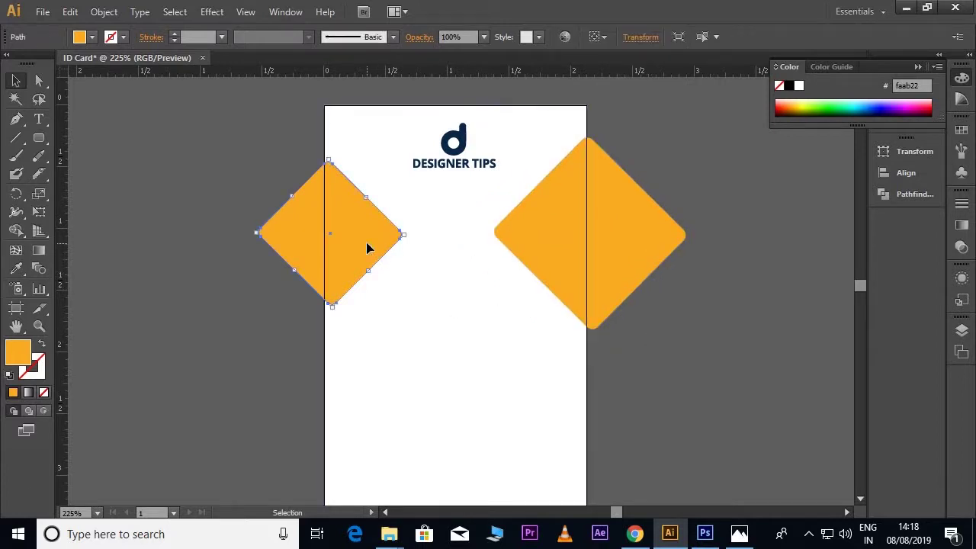
click(246, 163)
scroll(246, 163, down, 1)
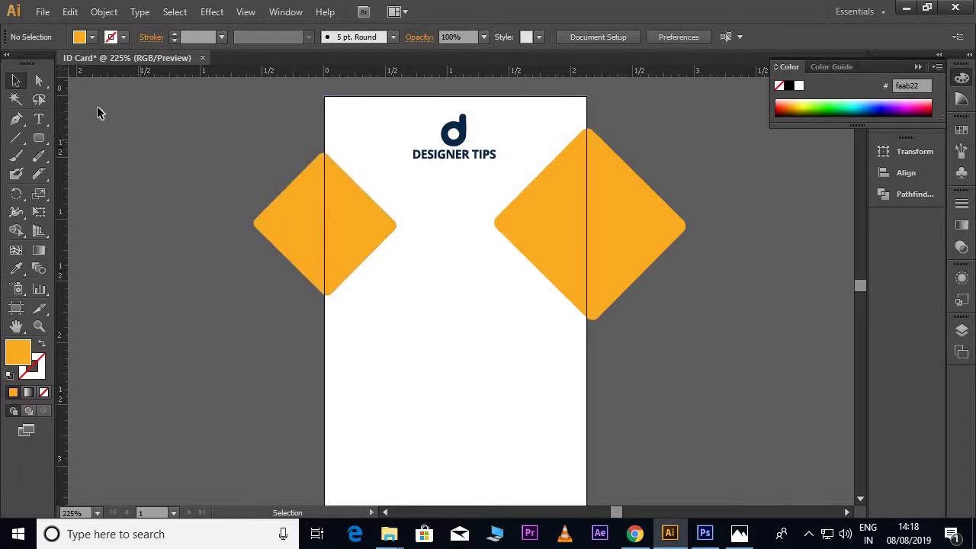
Step: Place the photo file and position it just outside the card's right edge
click(43, 11)
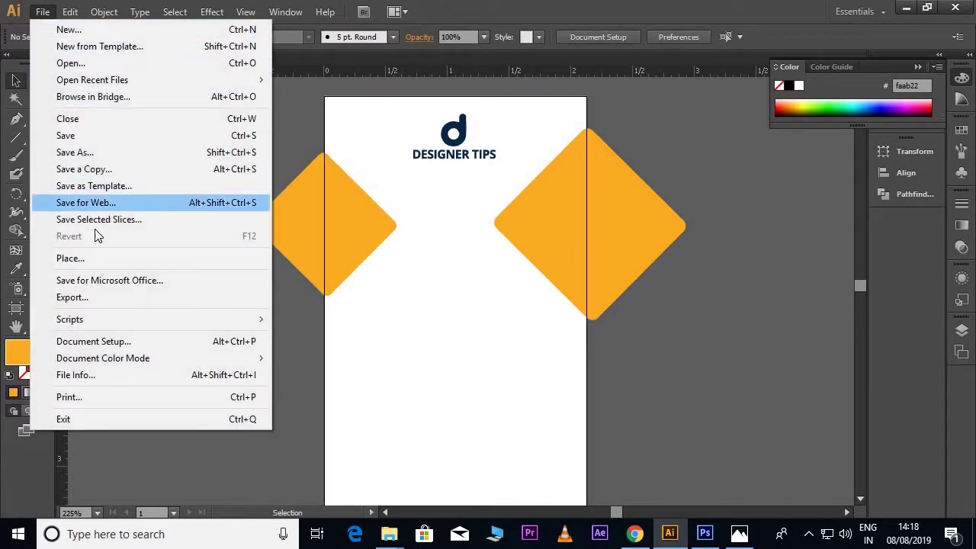
click(96, 257)
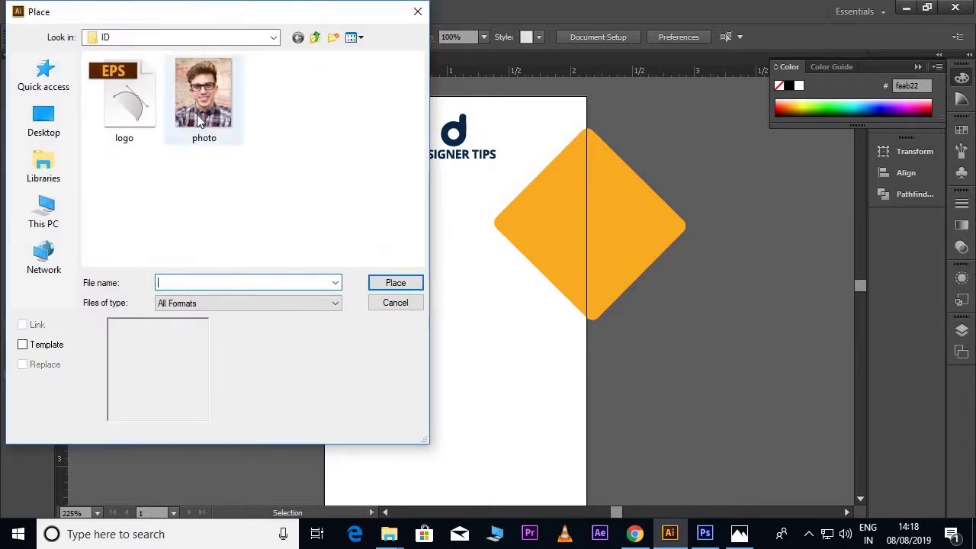
click(199, 121)
click(393, 282)
drag(412, 261, 655, 309)
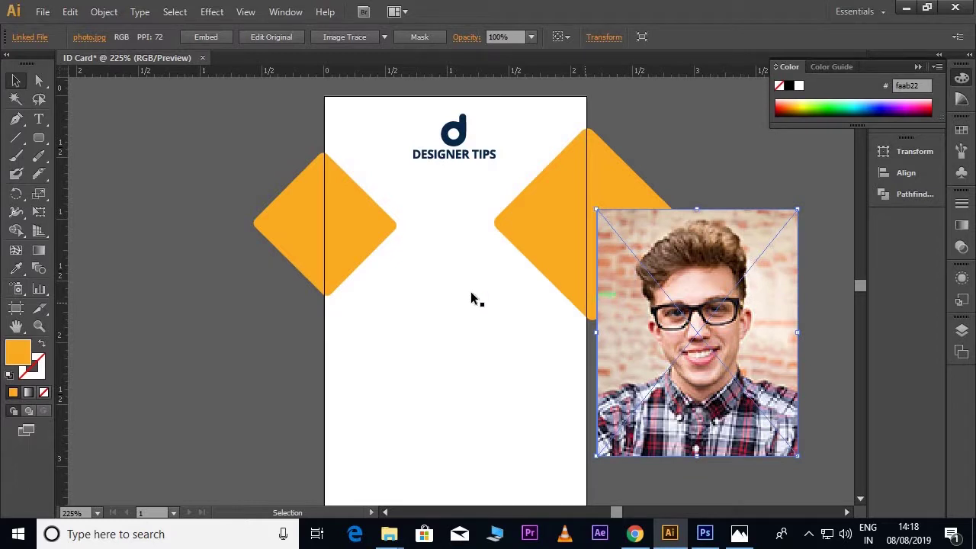
drag(39, 137, 95, 173)
Step: Draw an orange circle below the logo, centre it on the vertical guide, and scale it to 1 in
drag(411, 207, 552, 347)
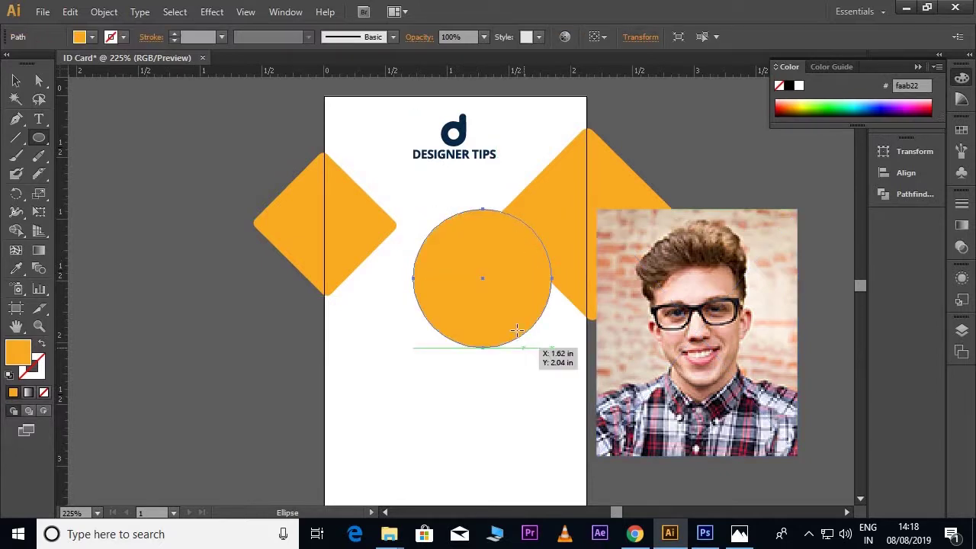
key(v)
drag(493, 305, 459, 272)
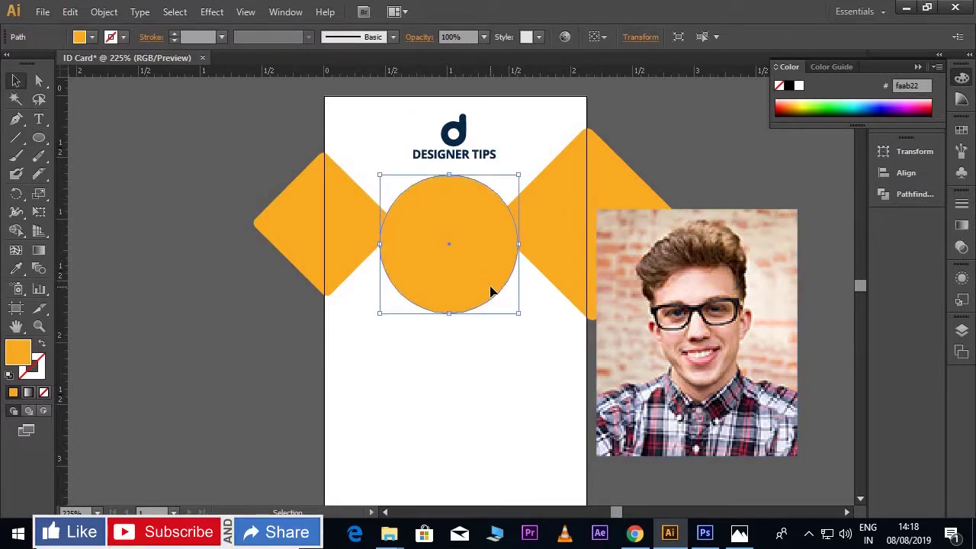
key(ctrl+semicolon)
key(Right)
key(Right)
key(Right)
key(Right)
key(Right)
key(Left)
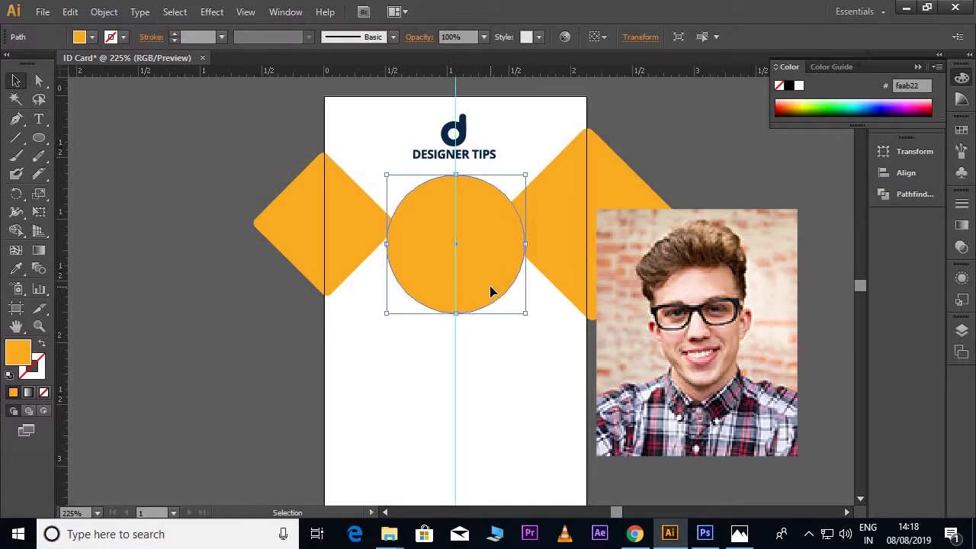
drag(525, 312, 519, 305)
key(Up)
key(Up)
key(Up)
key(Up)
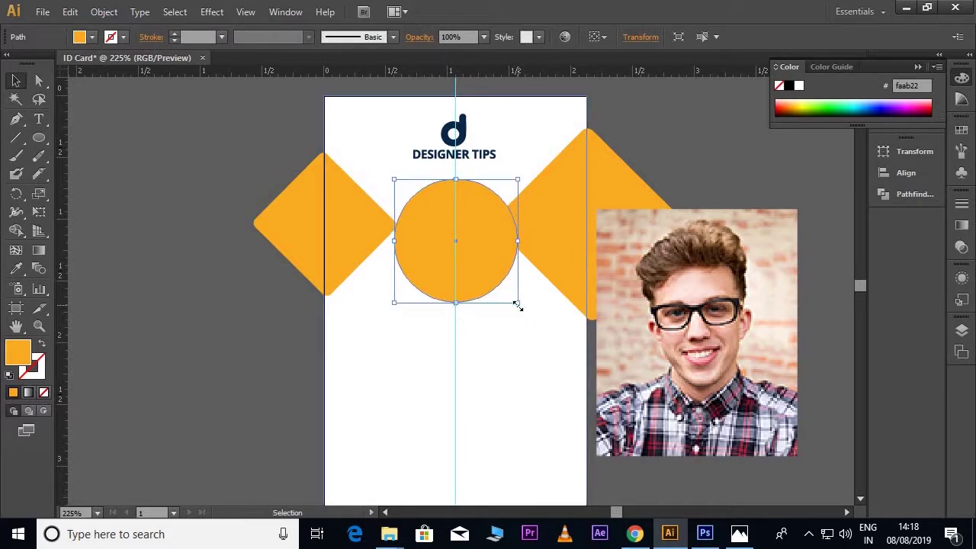
key(Up)
key(Up)
key(Up)
key(Up)
key(Up)
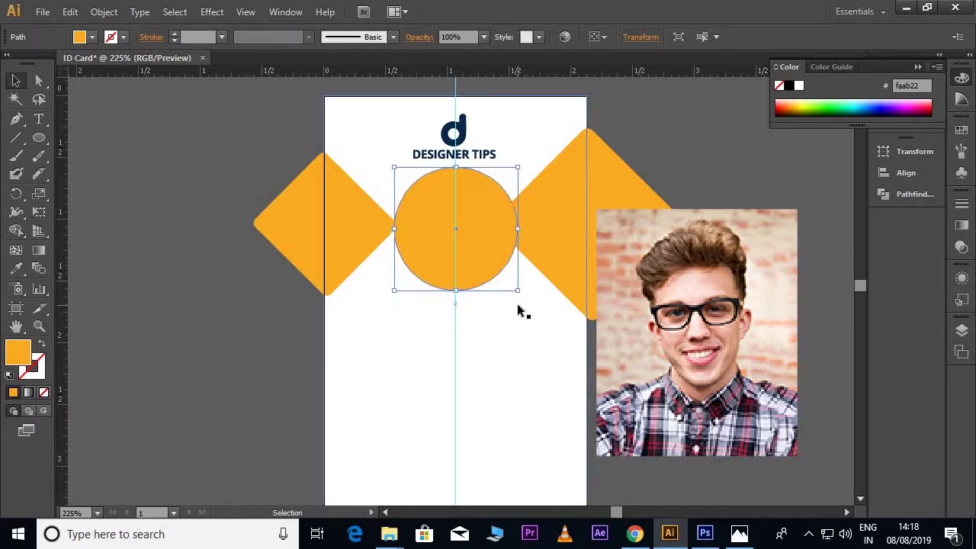
Step: Move the photo onto the orange circle and scale it down to about 1.03 × 1.27 in
drag(756, 277, 504, 211)
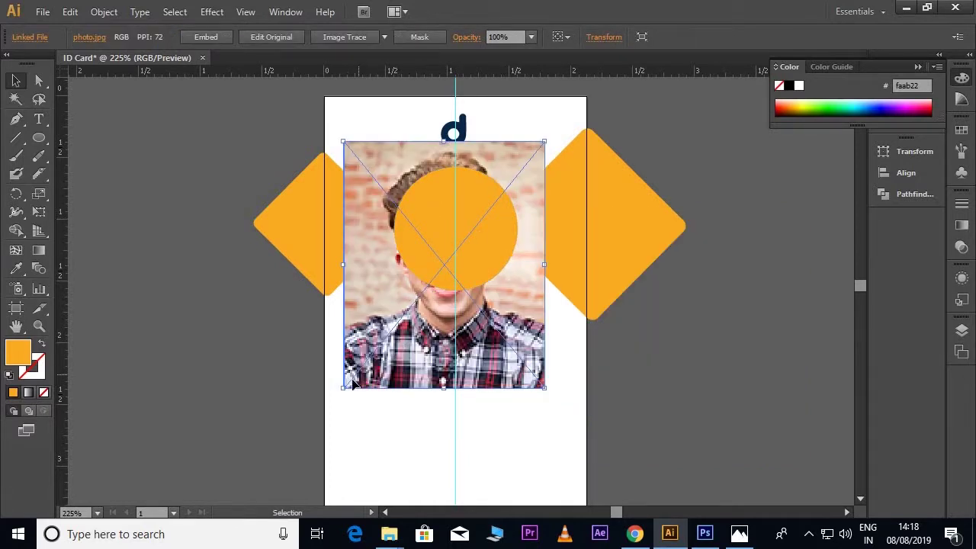
drag(341, 390, 389, 333)
drag(545, 141, 520, 170)
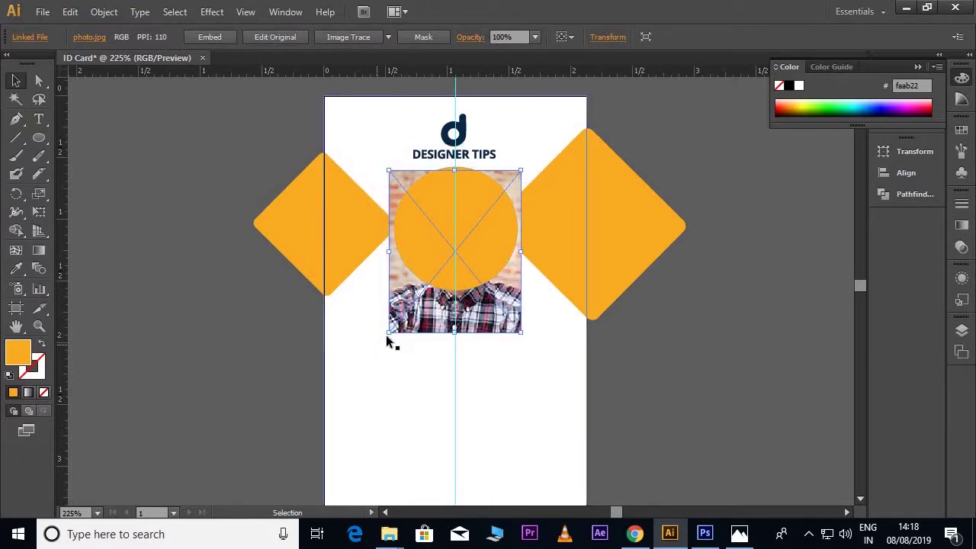
drag(386, 334, 398, 326)
Step: Line the photo up with the circle and clip the photo into it with a clipping mask
key(Up)
key(Up)
key(Up)
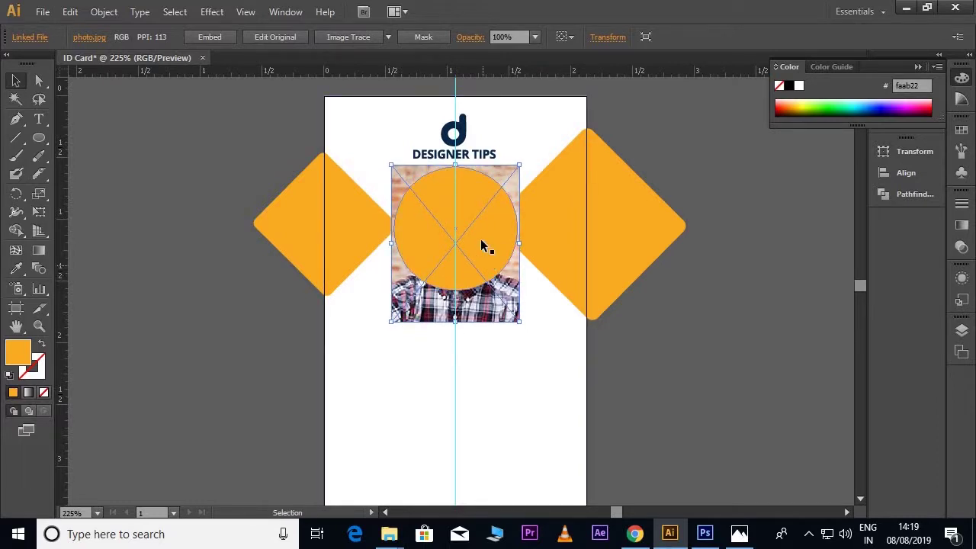
shift+click(468, 197)
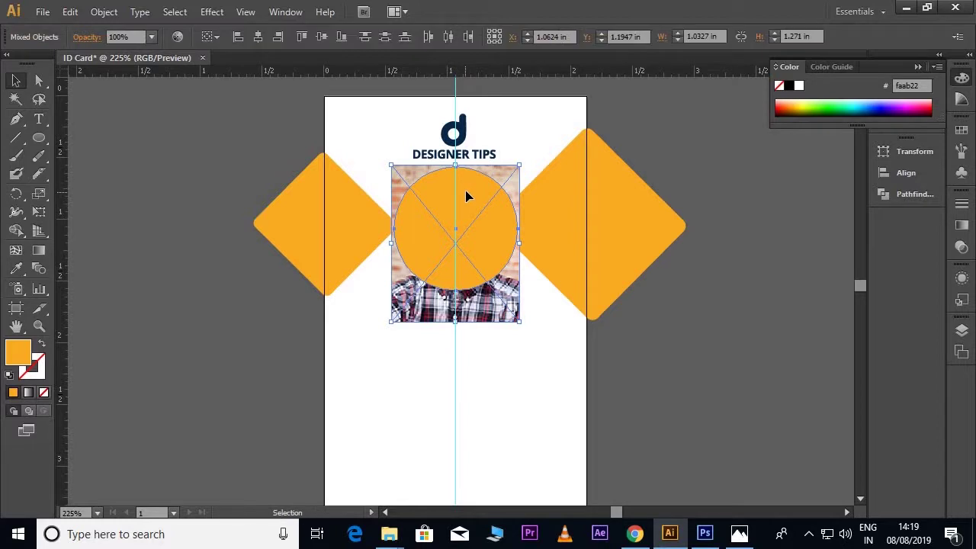
right_click(428, 209)
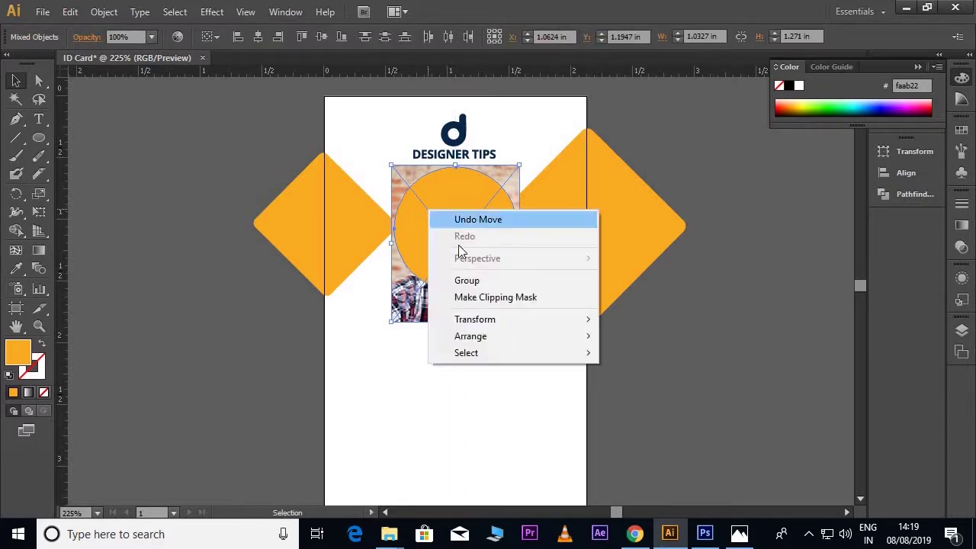
click(483, 297)
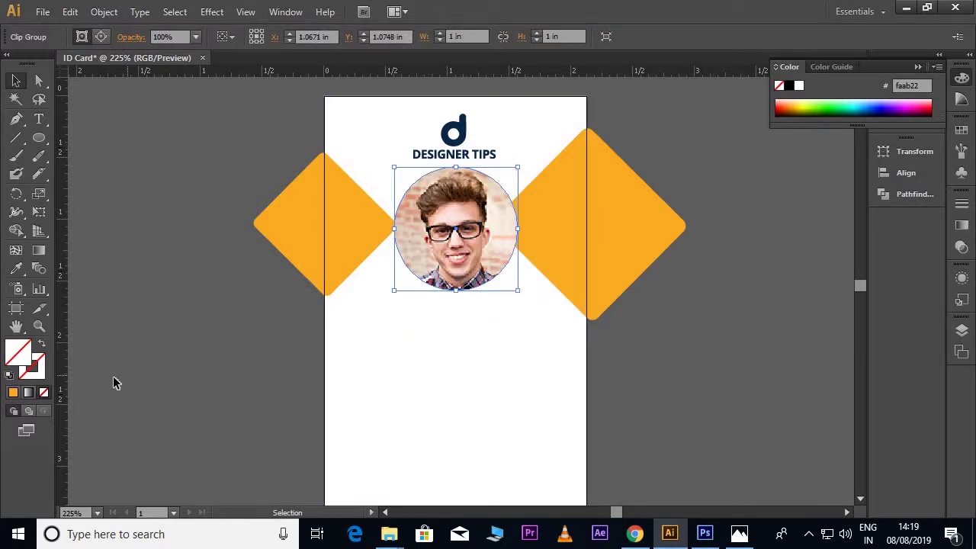
Step: Give the clipped photo a 3 pt light grey (adadad) ring and copy the right orange diamond
double_click(39, 376)
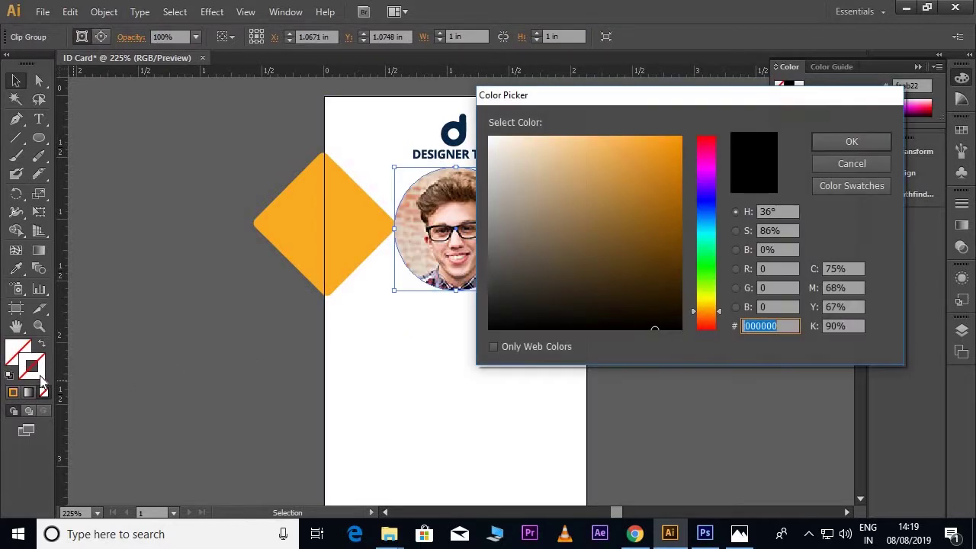
drag(507, 201, 488, 197)
click(816, 145)
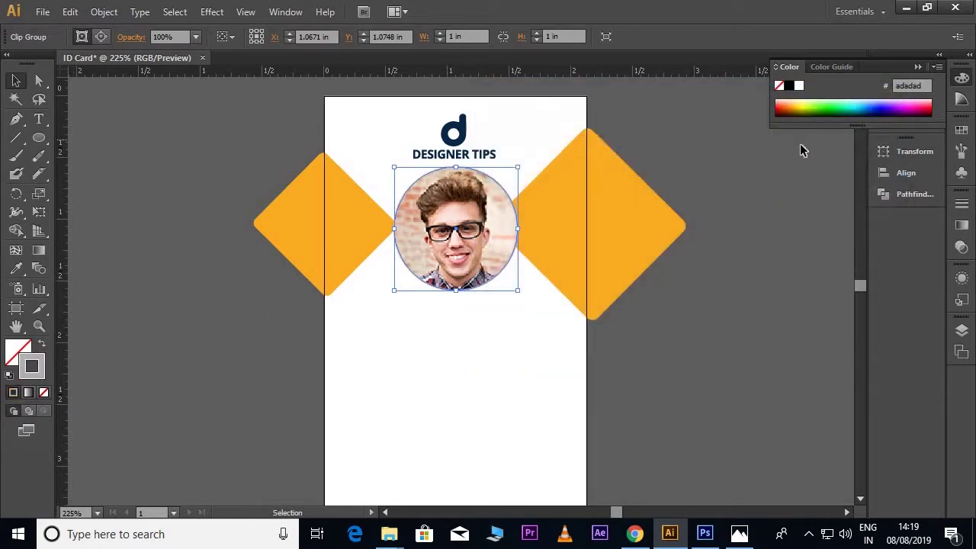
click(962, 204)
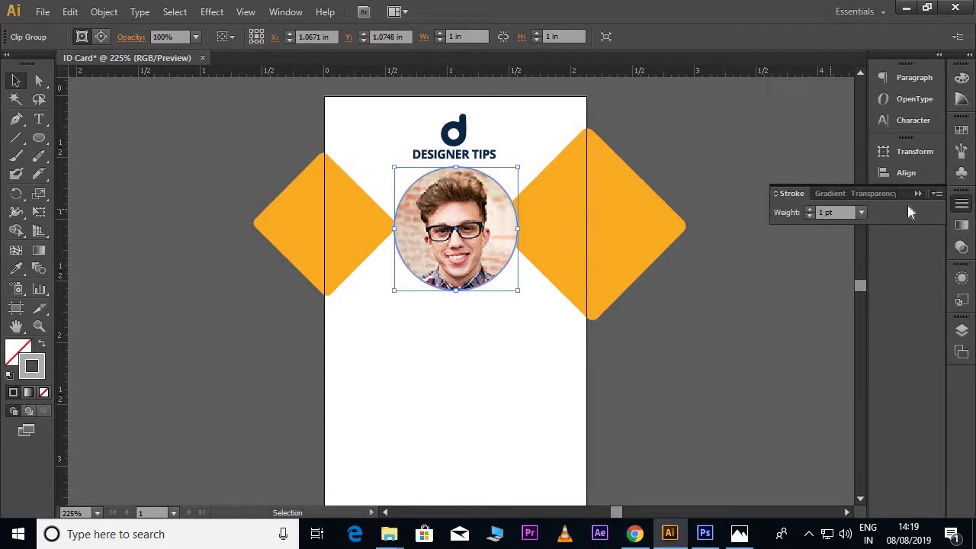
click(809, 210)
click(809, 210)
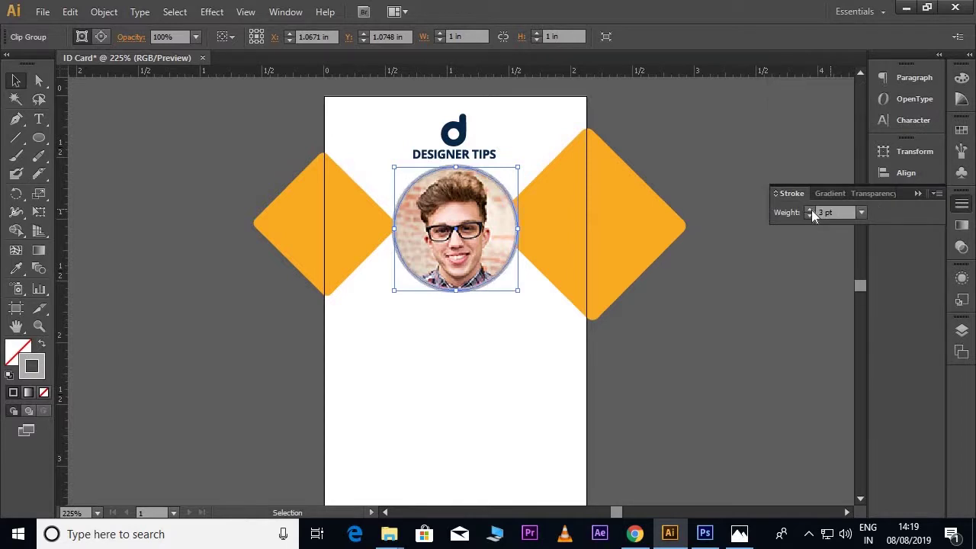
click(706, 256)
scroll(705, 255, down, 1)
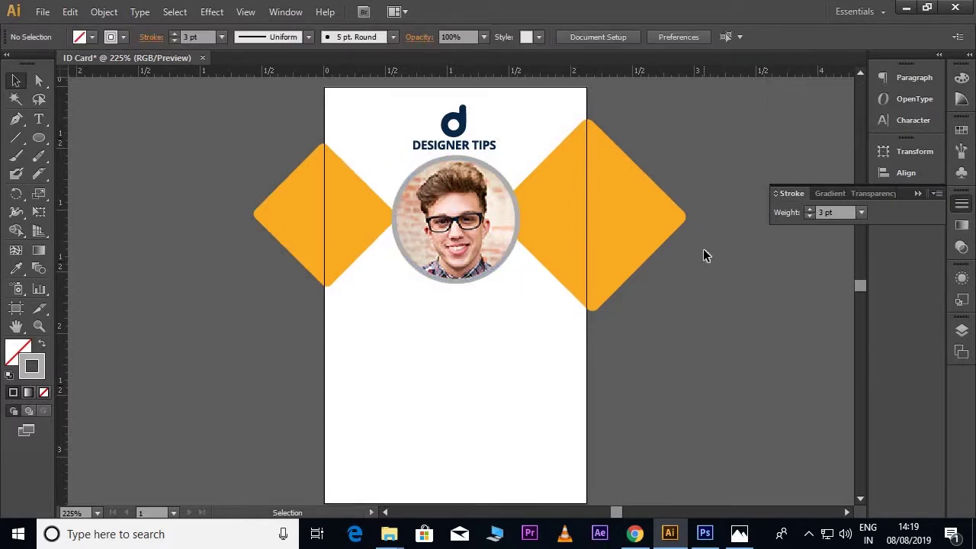
click(538, 212)
key(ctrl+c)
Step: Paste a shrunken copy of the right diamond and recolour it with the logo's navy
key(ctrl+f)
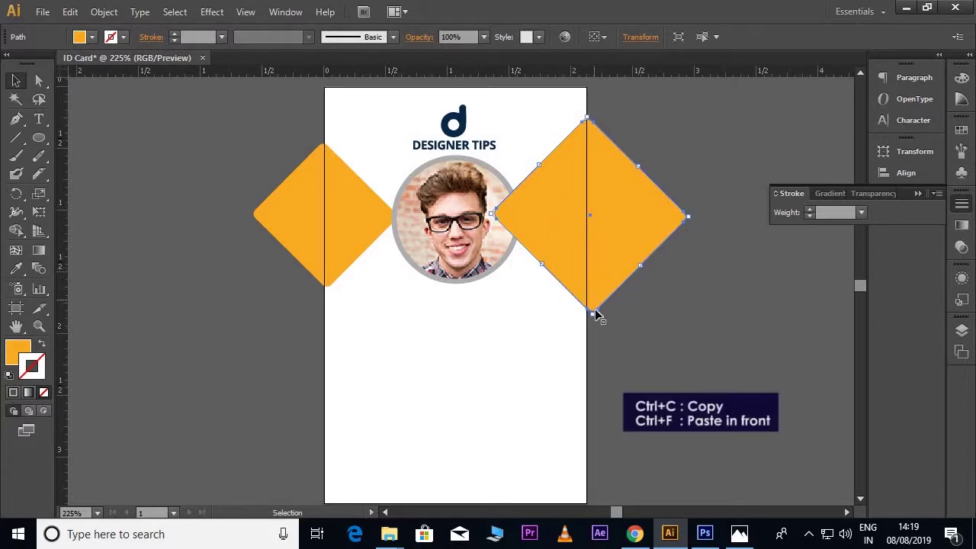
mouse_move(594, 312)
mouse_down()
mouse_move(588, 172)
mouse_move(543, 230)
mouse_up()
key(F6)
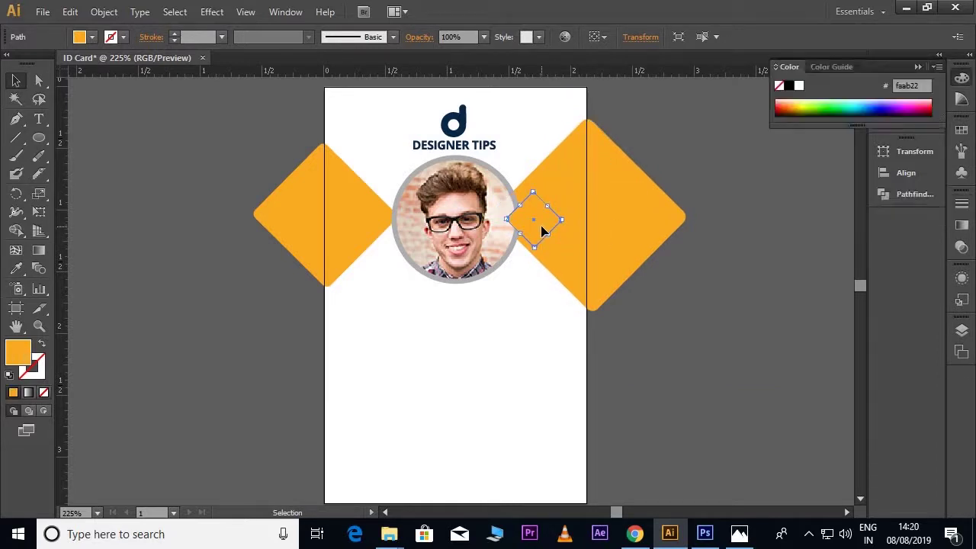
key(ctrl+plus)
key(ctrl+plus)
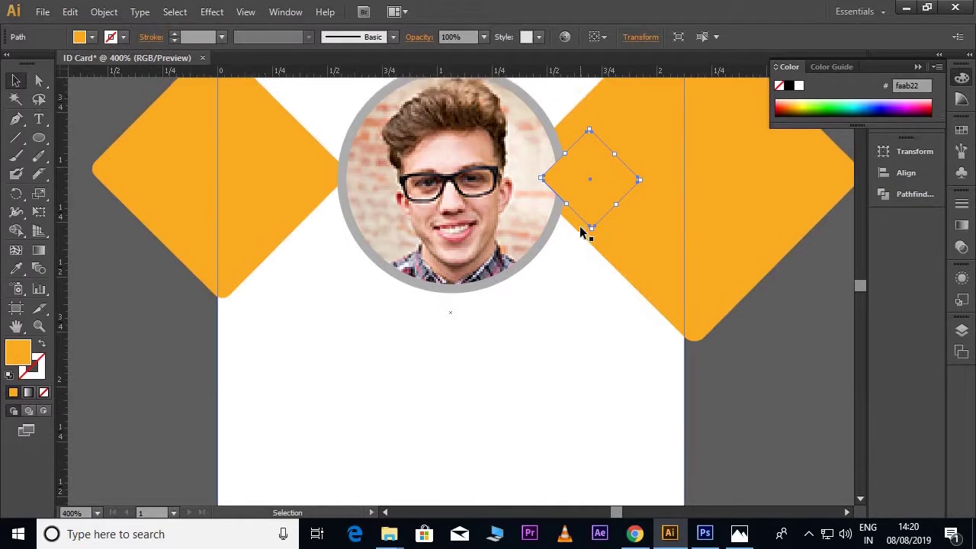
scroll(580, 231, up, 5)
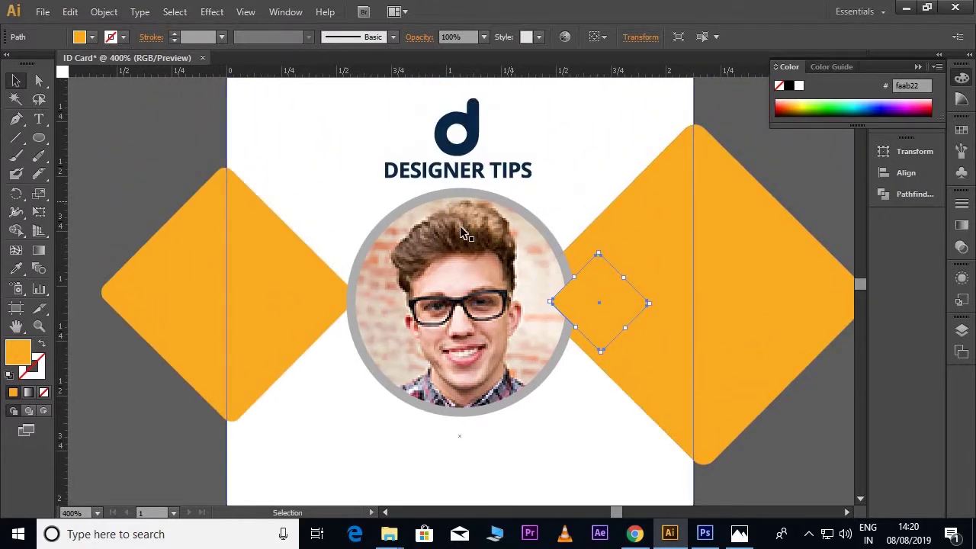
click(16, 268)
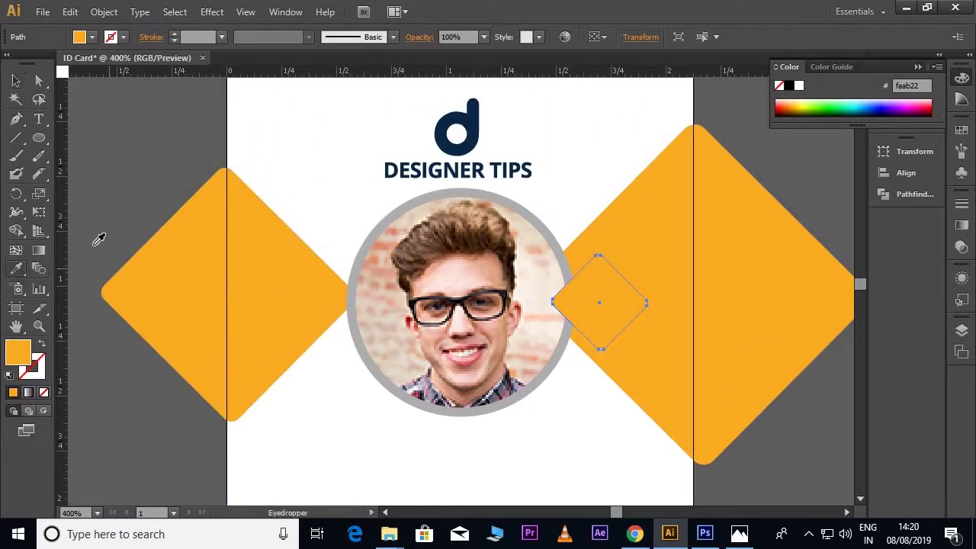
click(431, 168)
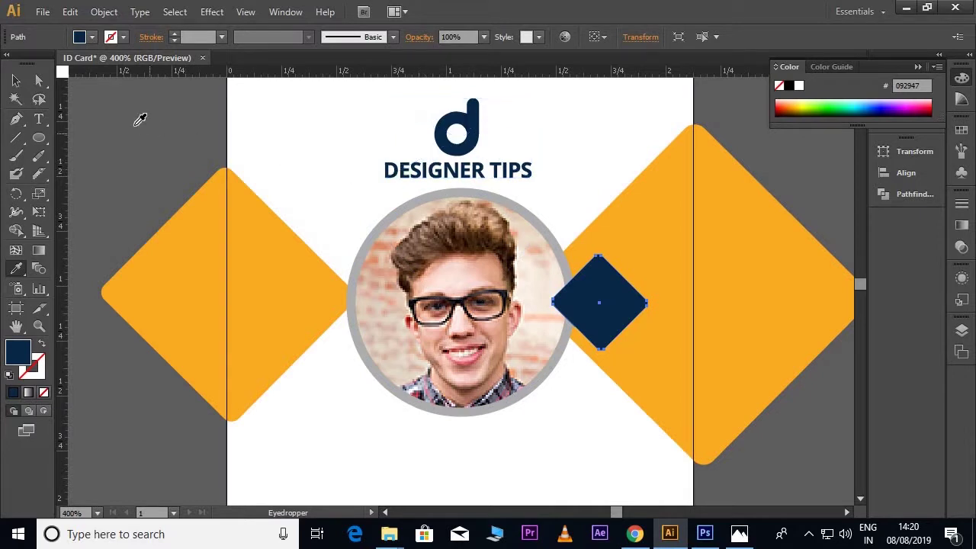
click(16, 81)
click(139, 161)
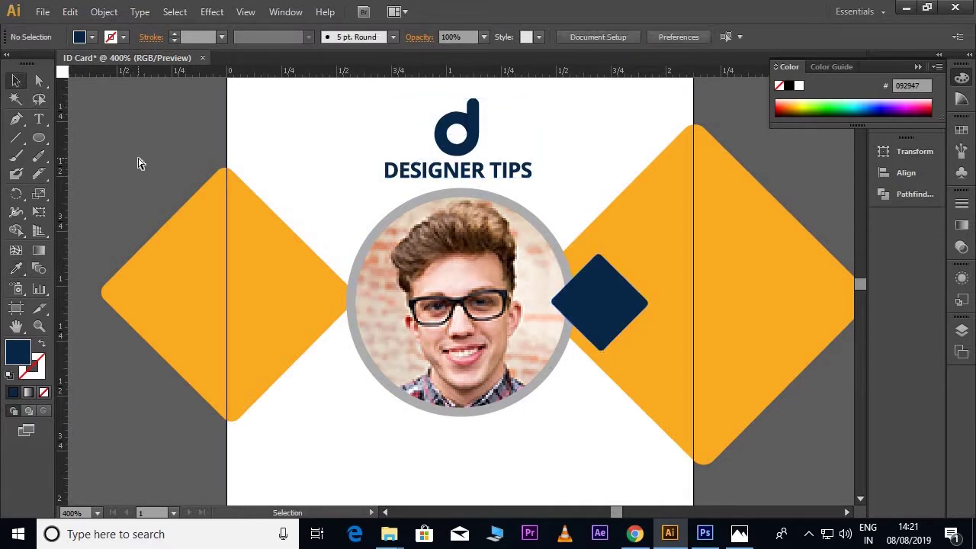
key(ctrl+minus)
key(ctrl+minus)
scroll(588, 191, down, 3)
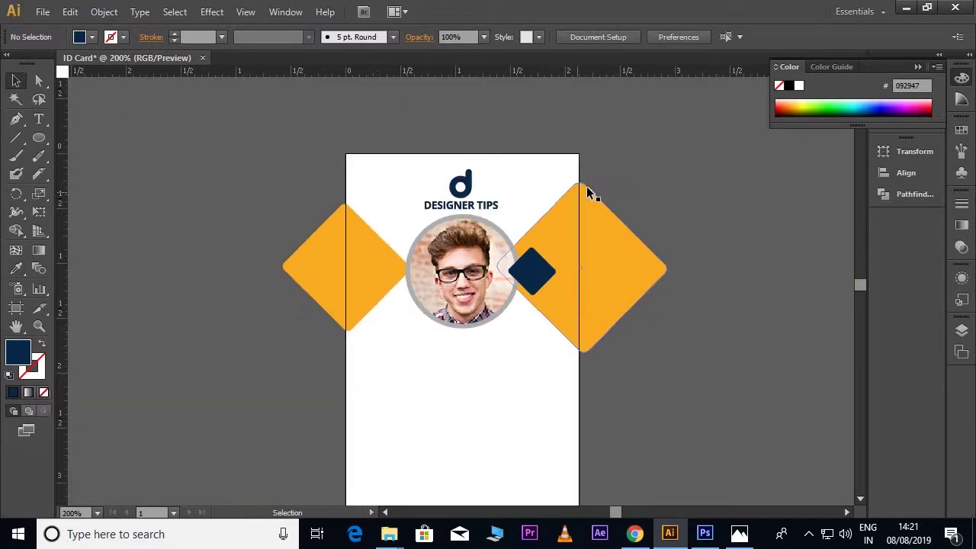
Step: Resize the small navy diamond to 0.37 in beside the photo and push the right orange diamond outward
drag(551, 255, 528, 240)
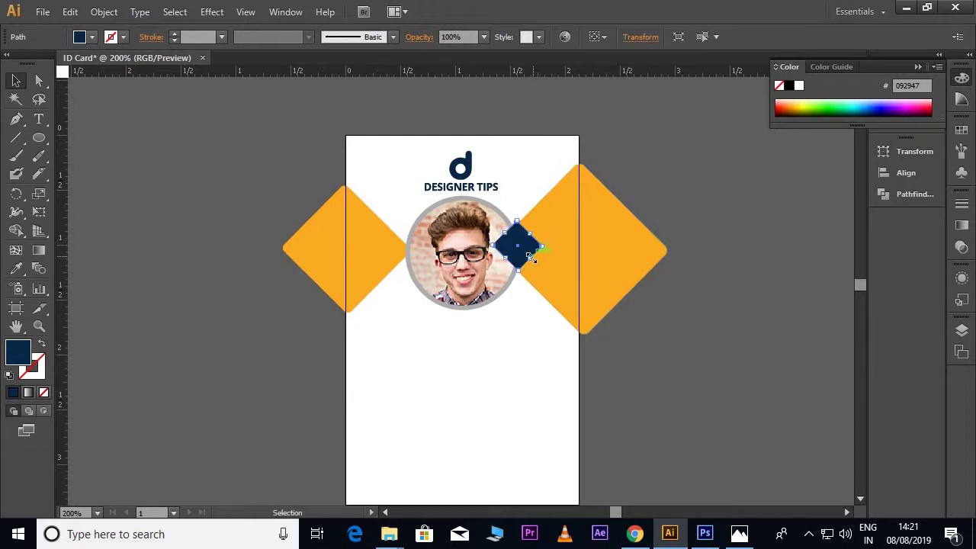
scroll(580, 186, down, 1)
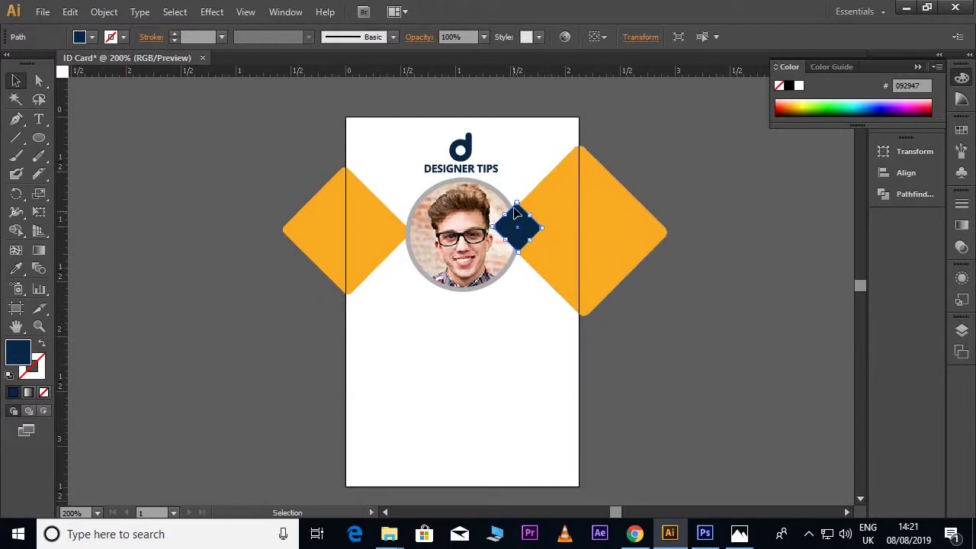
drag(517, 204, 519, 212)
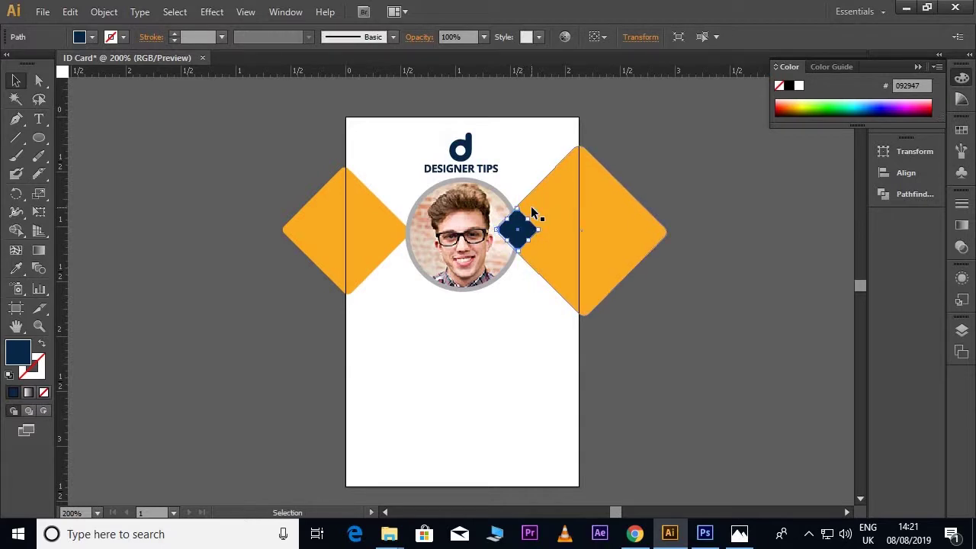
drag(556, 234, 590, 233)
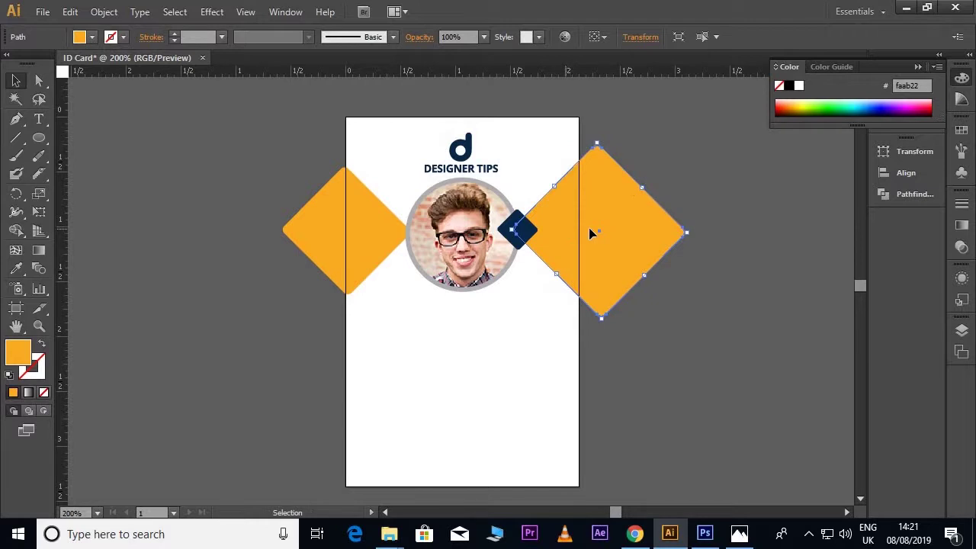
click(678, 316)
click(522, 229)
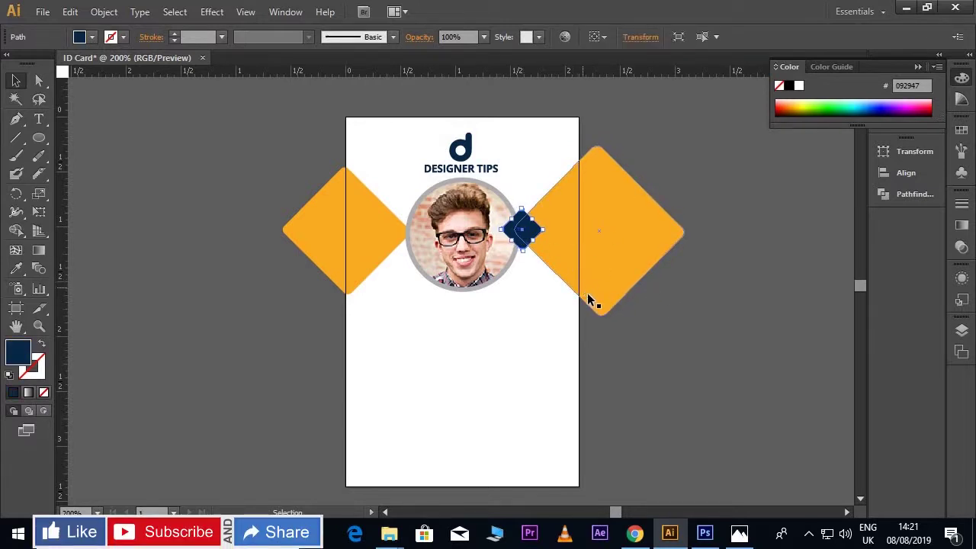
click(629, 344)
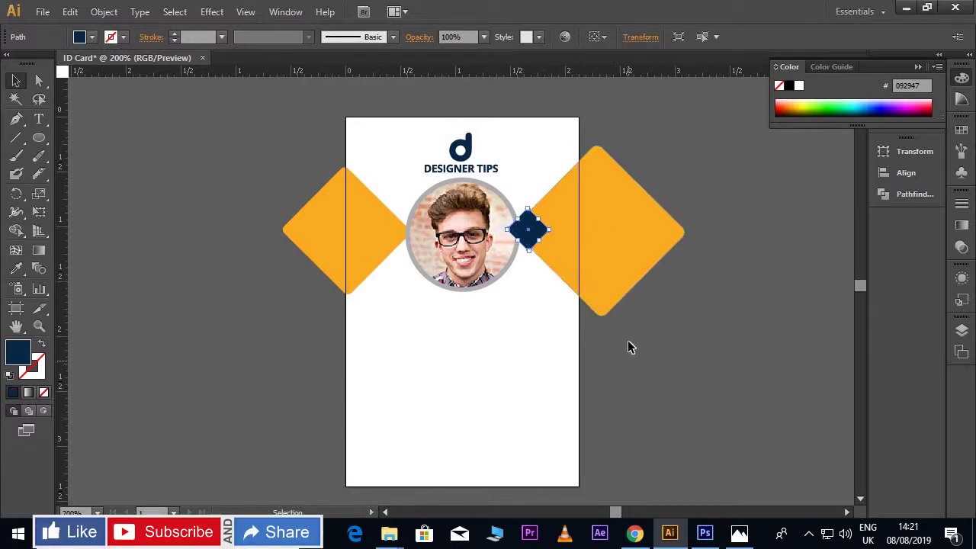
click(610, 295)
click(660, 392)
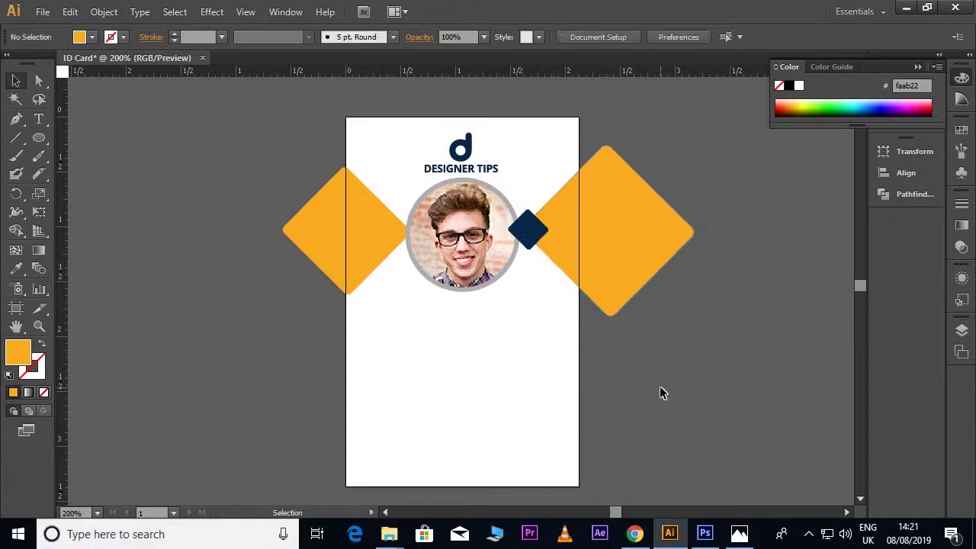
Step: Place a copy of the navy diamond left of the photo and nudge the left orange diamond outward
scroll(678, 382, up, 1)
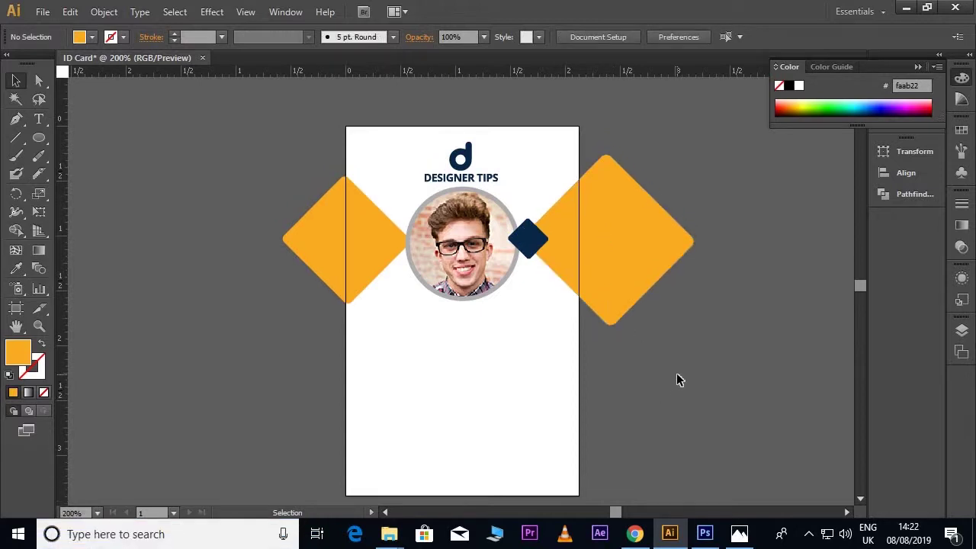
click(534, 255)
drag(534, 255, 373, 261)
click(373, 261)
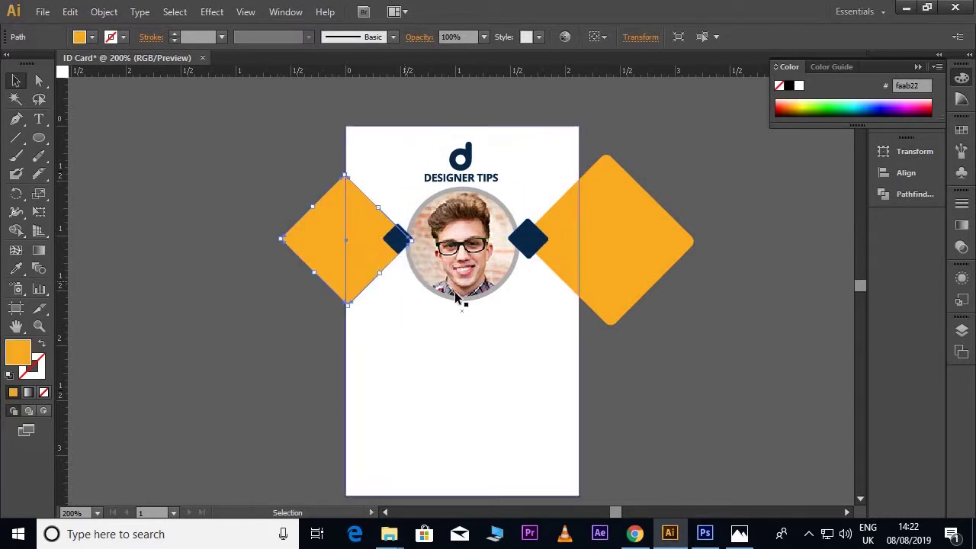
key(Left)
key(Left)
key(Left)
key(Left)
key(Left)
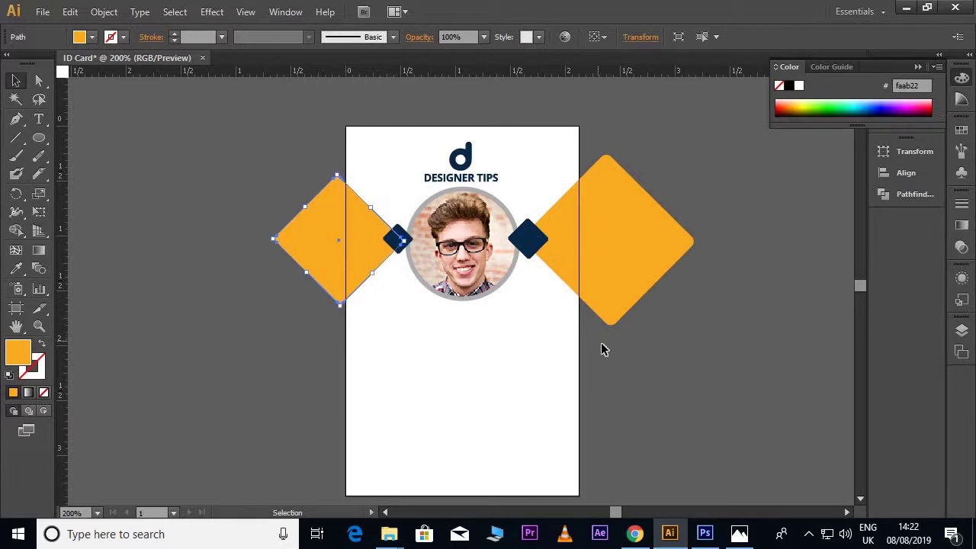
click(603, 348)
scroll(593, 257, down, 1)
click(622, 234)
Step: Copy the right orange diamond down onto the card's lower half and recolour it navy
drag(627, 229, 475, 408)
click(18, 268)
click(374, 216)
key(v)
scroll(483, 309, down, 3)
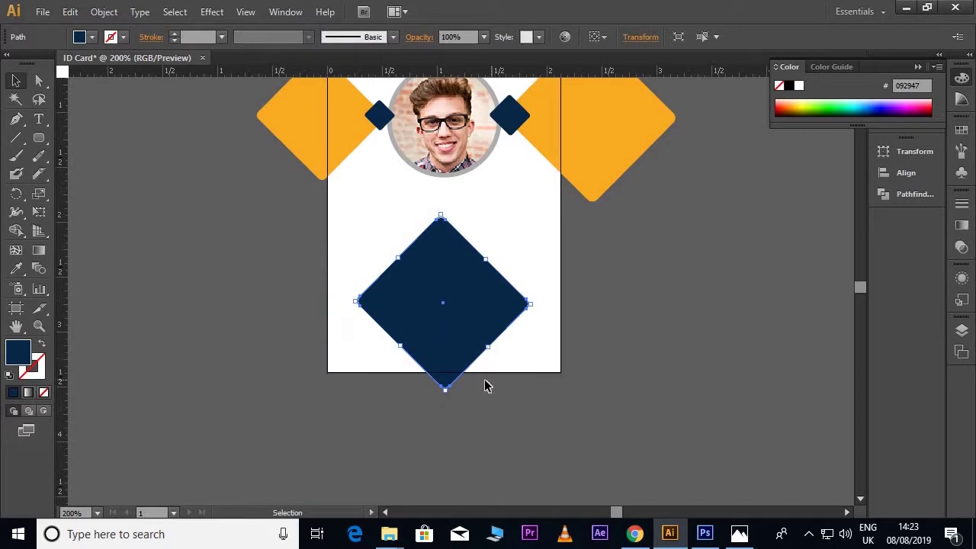
scroll(448, 366, down, 2)
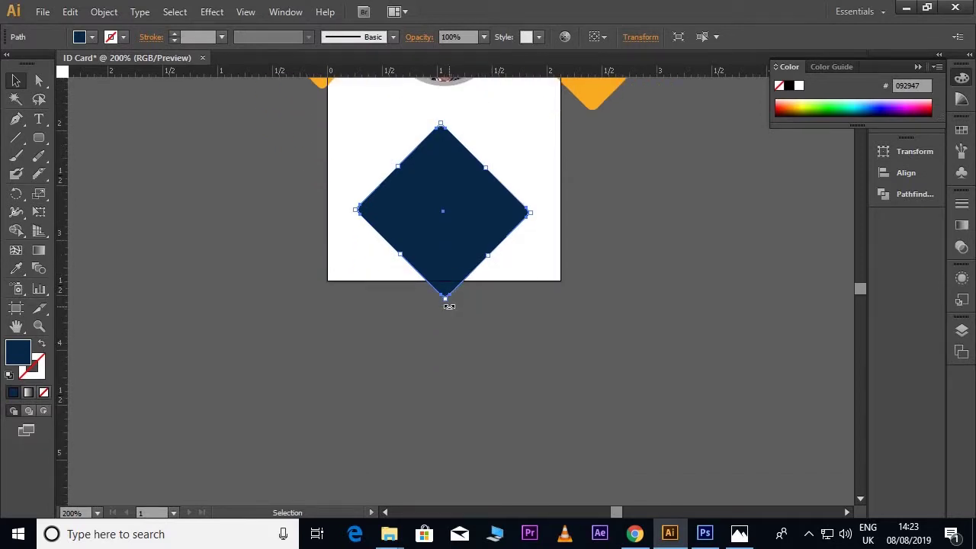
Step: Enlarge the navy diamond to 2.66 in and centre it on the card just below the photo
drag(446, 300, 436, 463)
scroll(484, 359, up, 4)
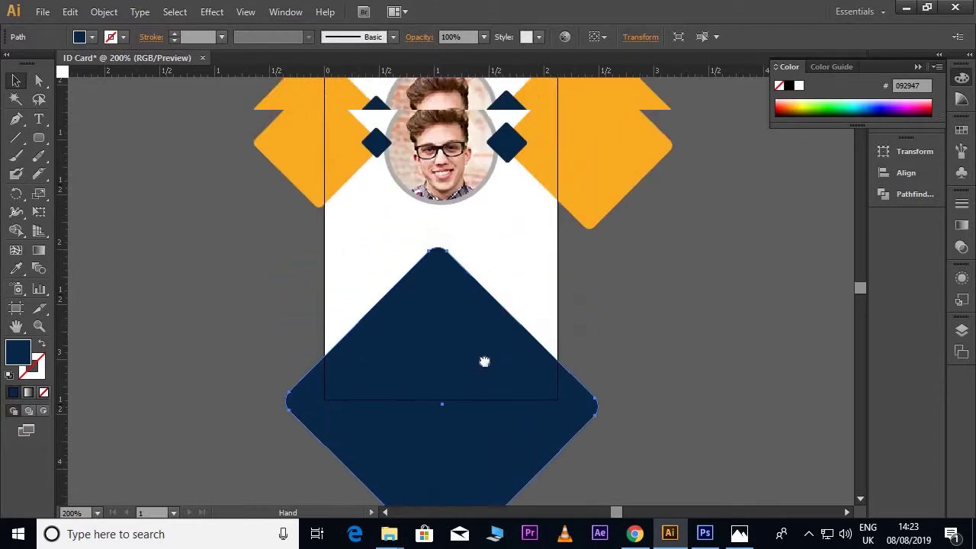
drag(462, 358, 464, 327)
drag(526, 358, 526, 358)
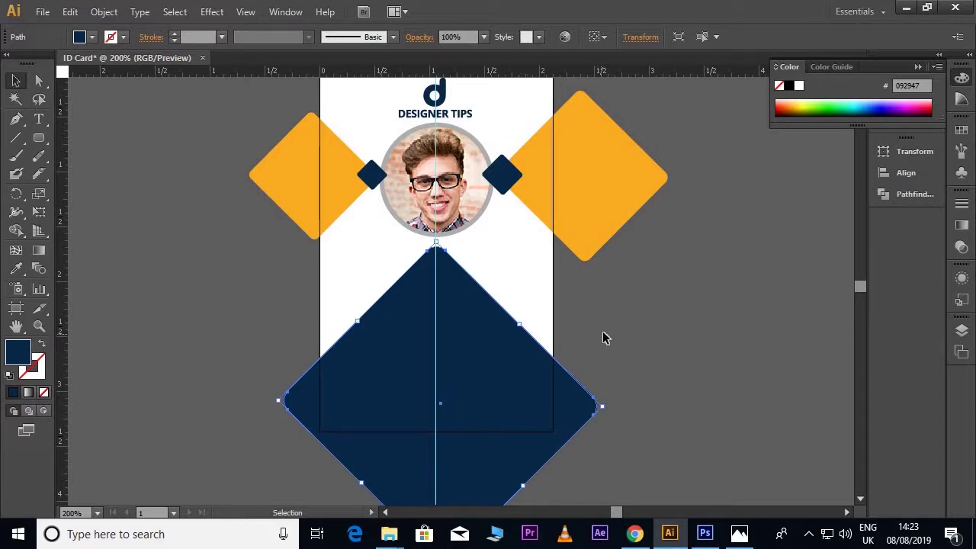
click(601, 340)
scroll(606, 337, up, 1)
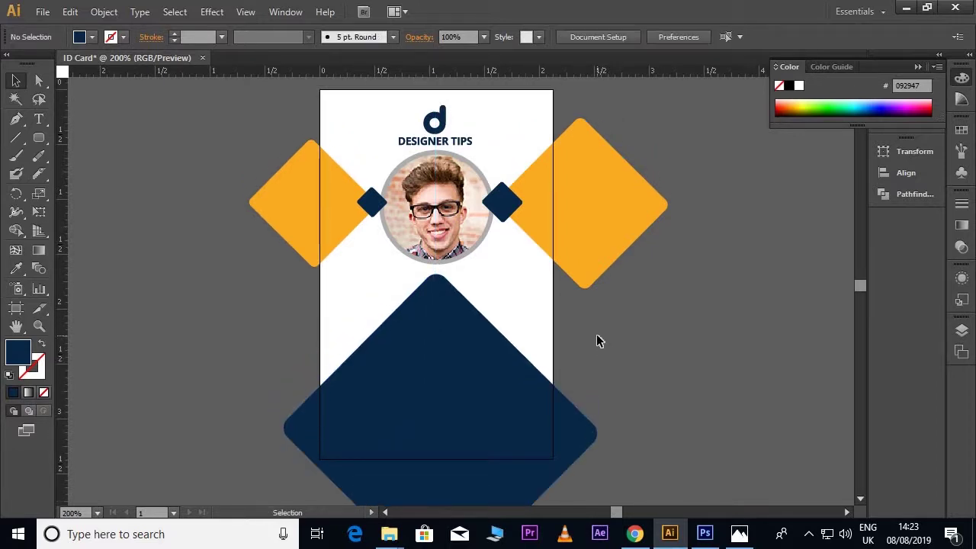
click(494, 371)
key(Up)
key(Up)
click(626, 360)
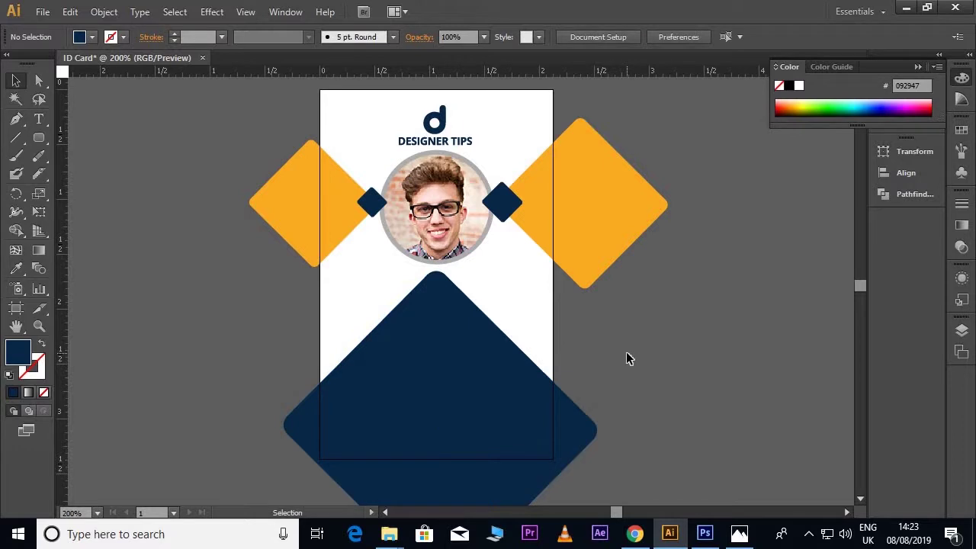
scroll(628, 358, down, 3)
scroll(579, 359, up, 2)
scroll(462, 337, up, 1)
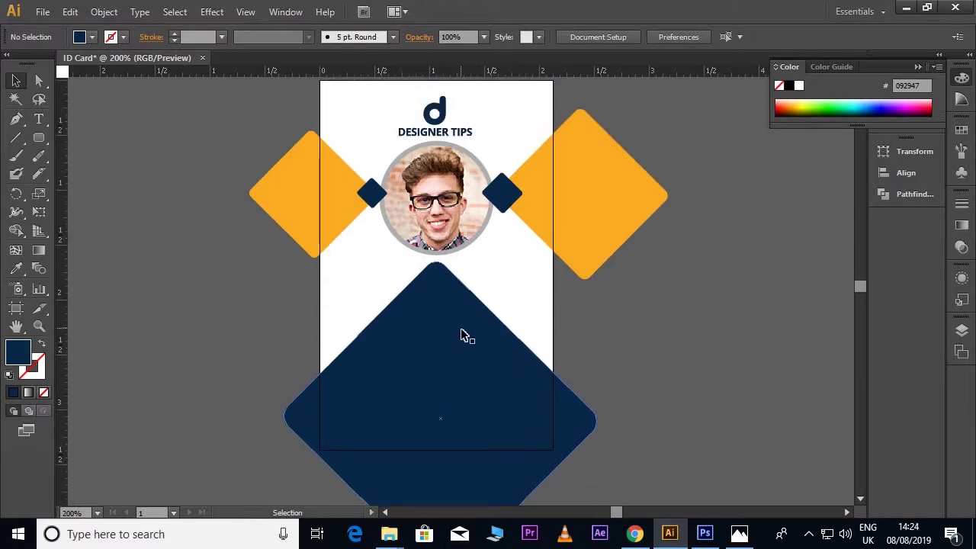
Step: Add the cardholder's name as text and set it to Open Sans Bold
click(39, 118)
click(223, 327)
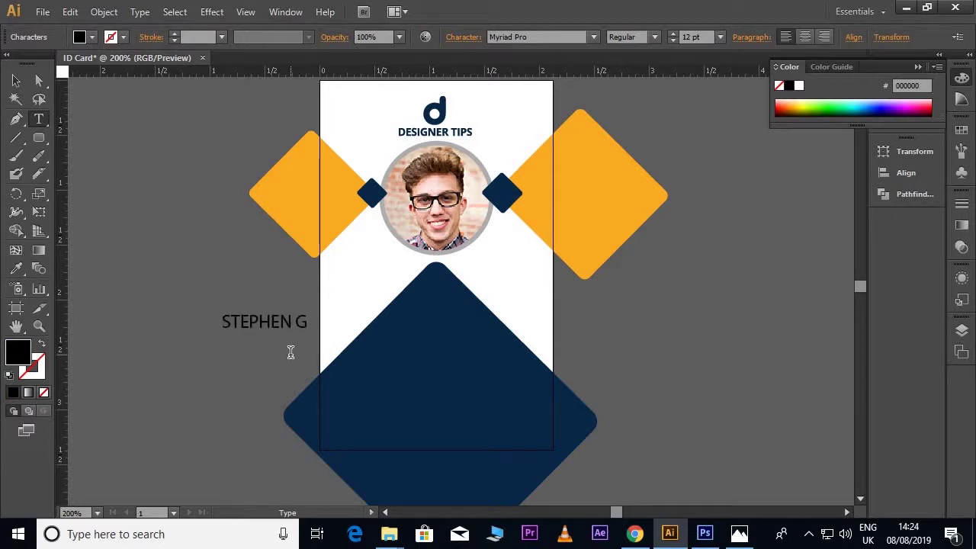
key(ctrl+a)
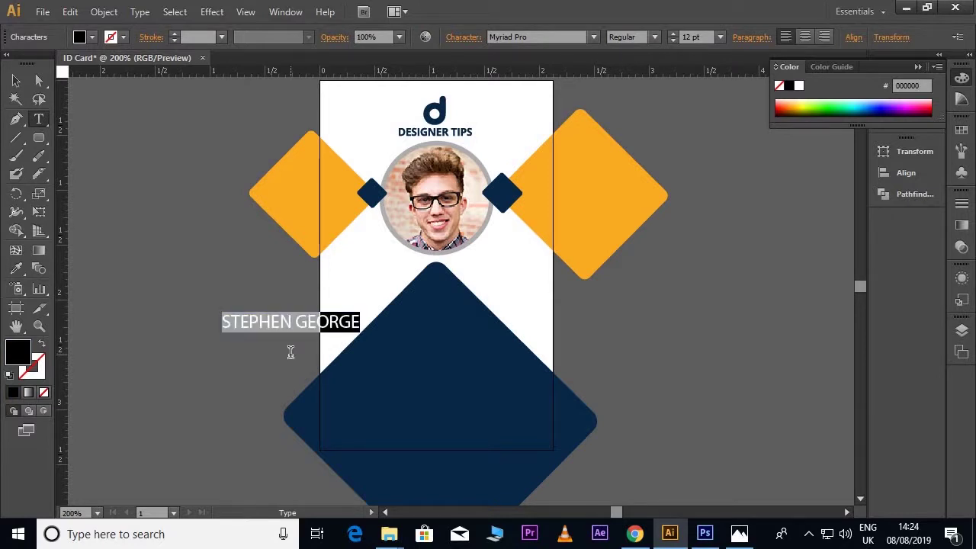
click(546, 37)
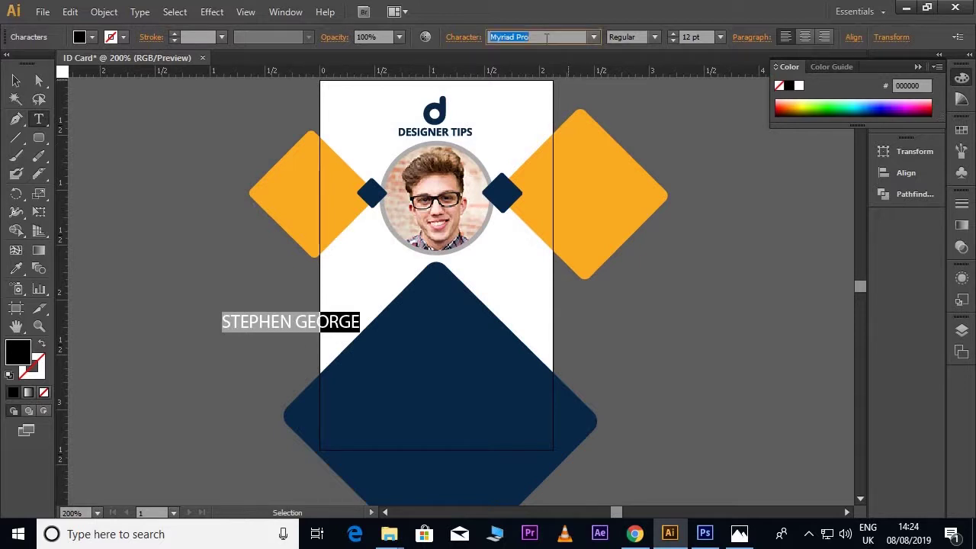
text(Open Sans)
key(Return)
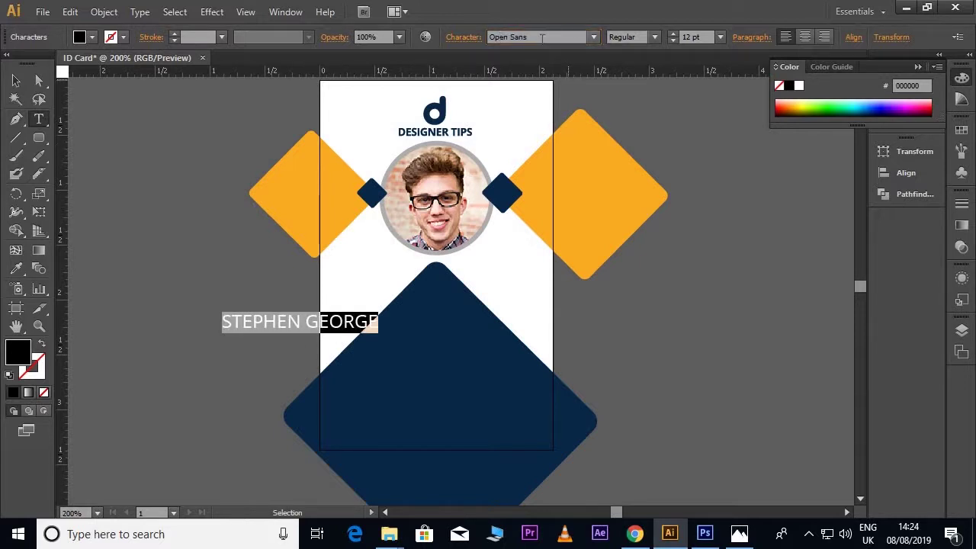
click(656, 40)
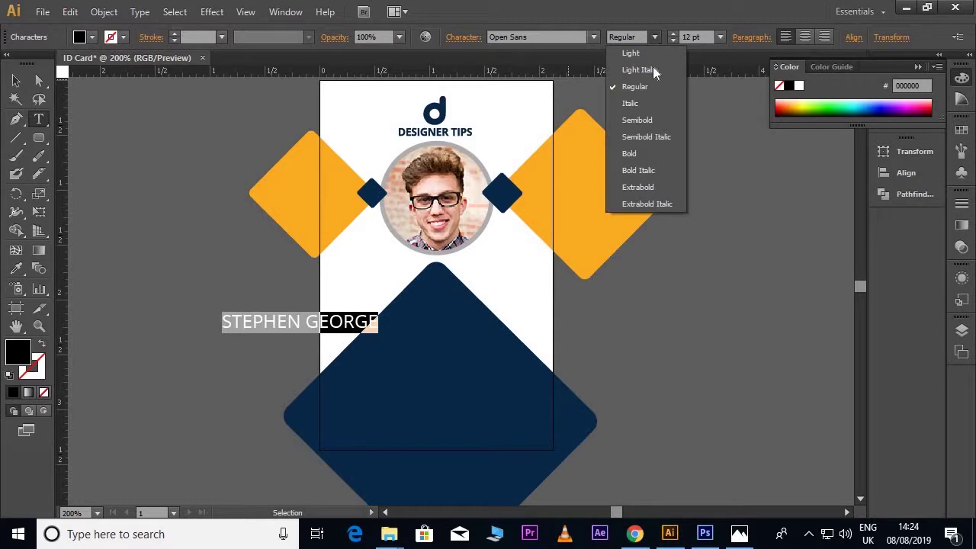
click(645, 154)
Step: Make the name 8 pt white and centre it on the navy diamond below the photo
click(707, 36)
text(8)
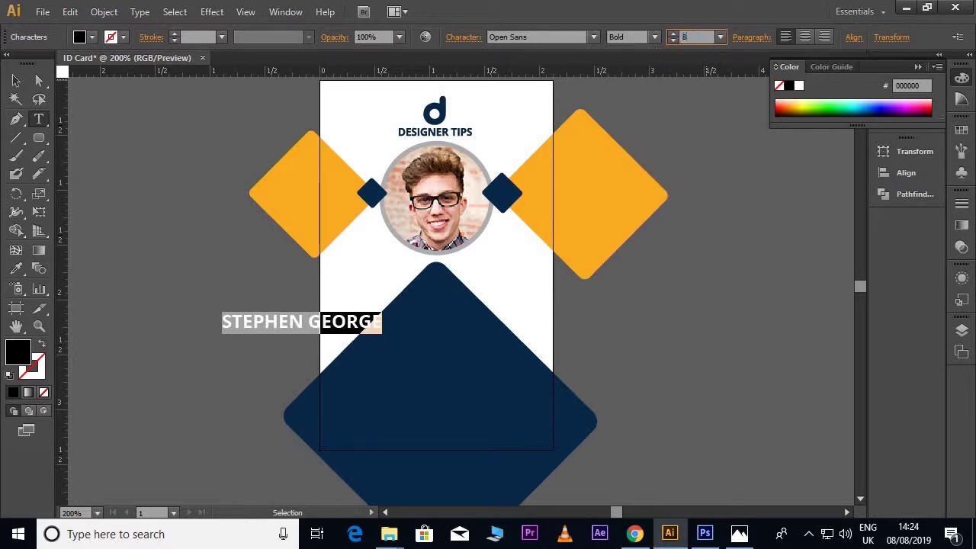
key(Return)
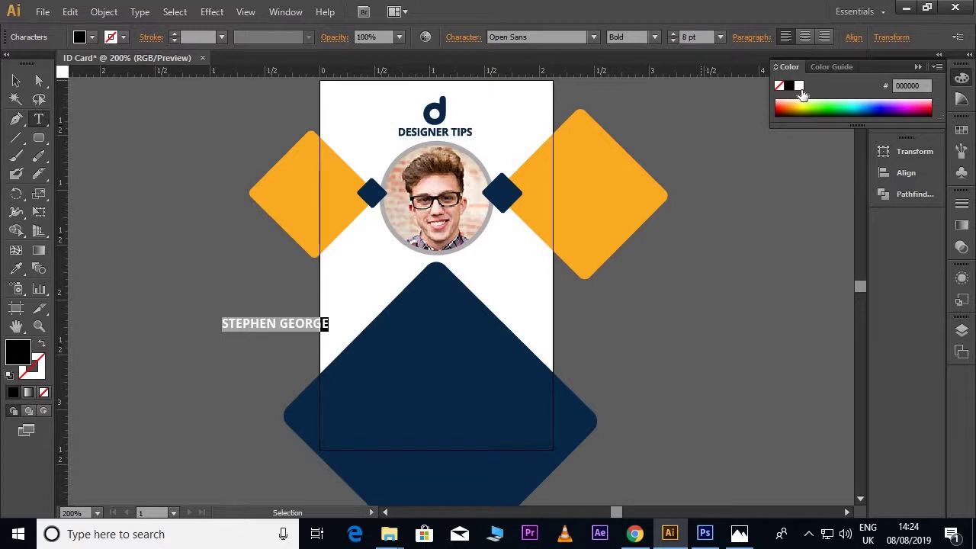
click(799, 87)
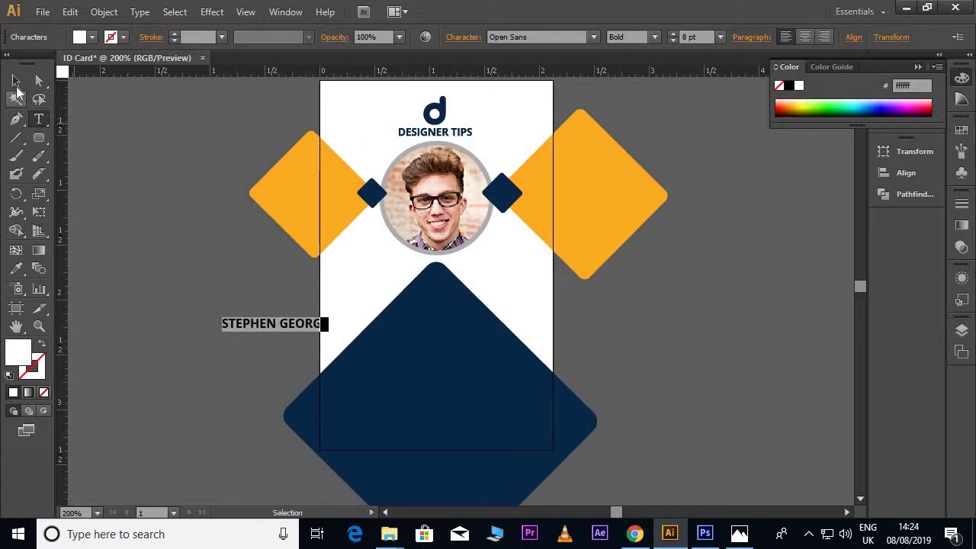
click(16, 80)
drag(302, 324, 460, 336)
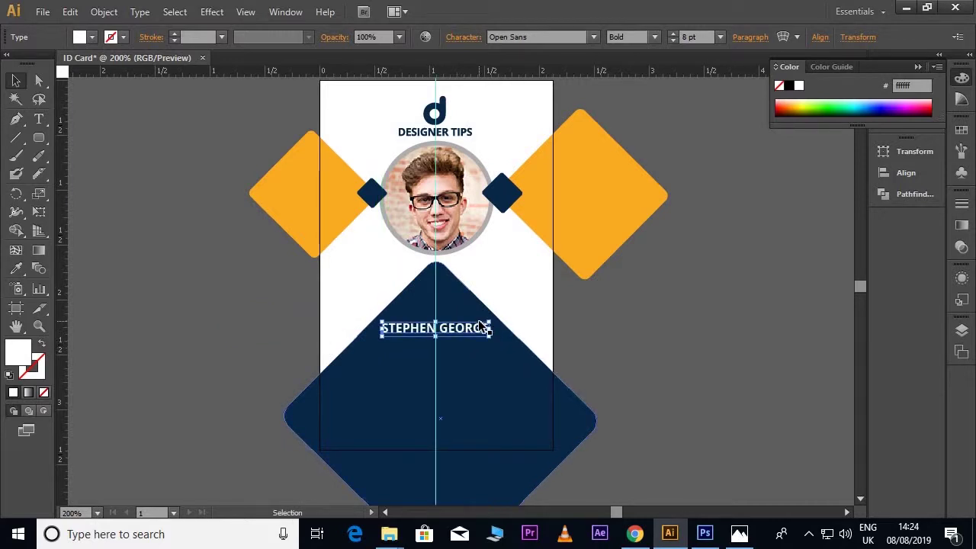
drag(480, 327, 481, 324)
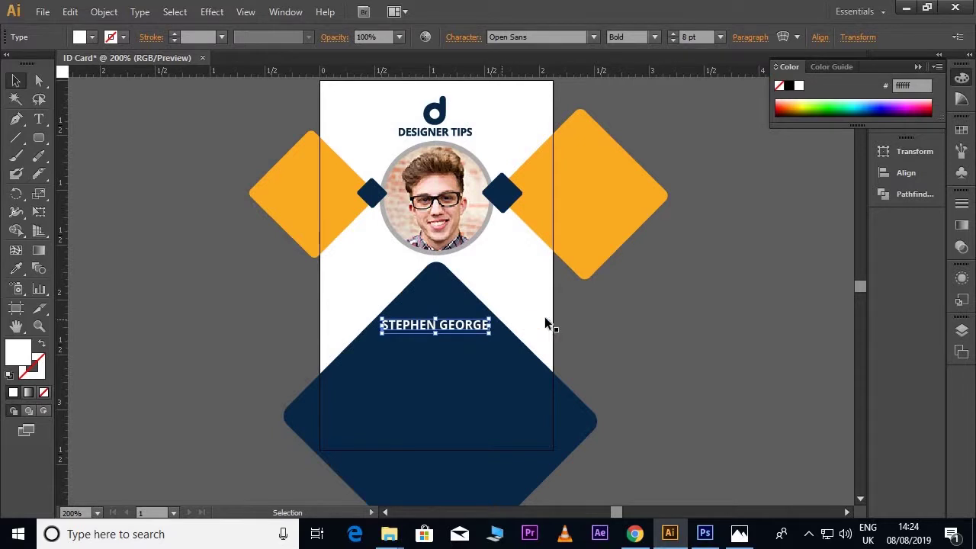
click(618, 333)
scroll(600, 335, down, 2)
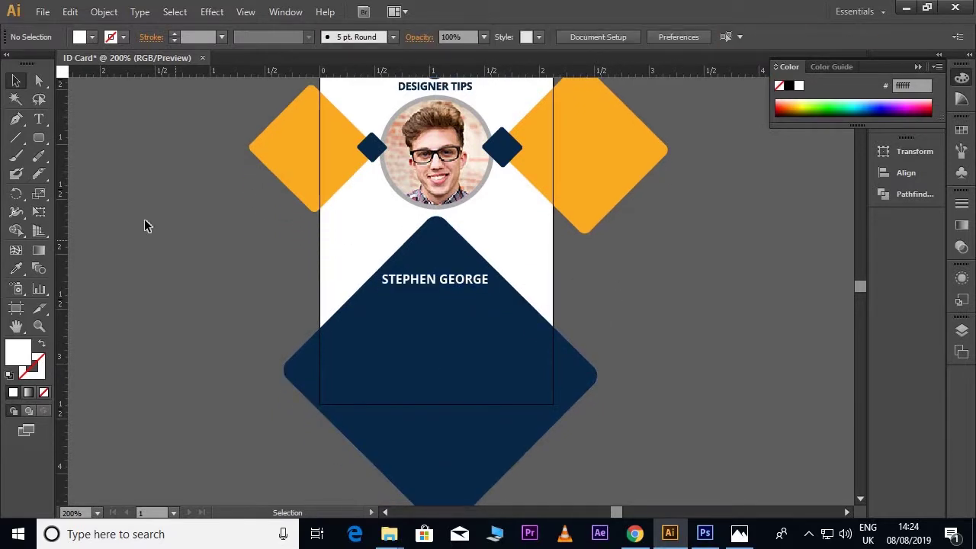
Step: Style the Zonal Manager line as white Open Sans Light 7 pt
click(38, 118)
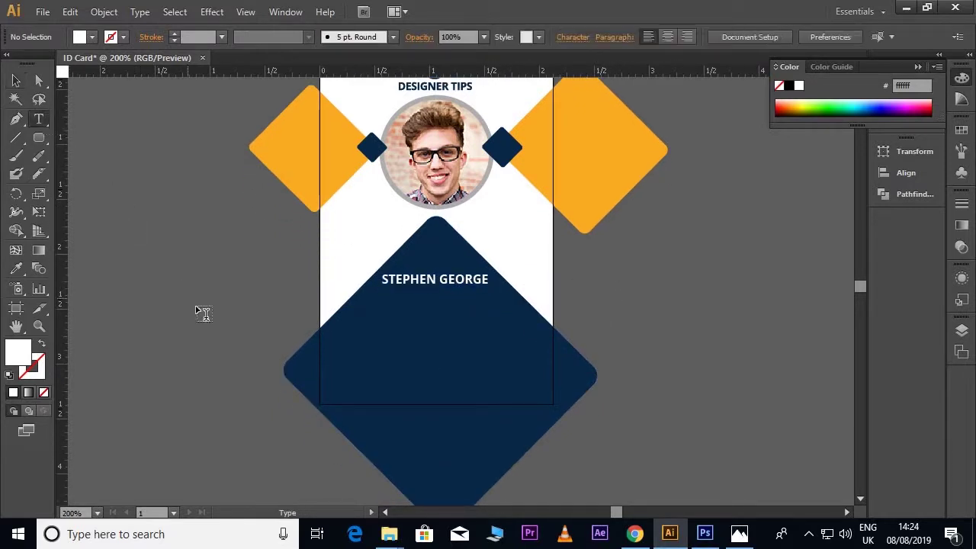
triple_click(295, 314)
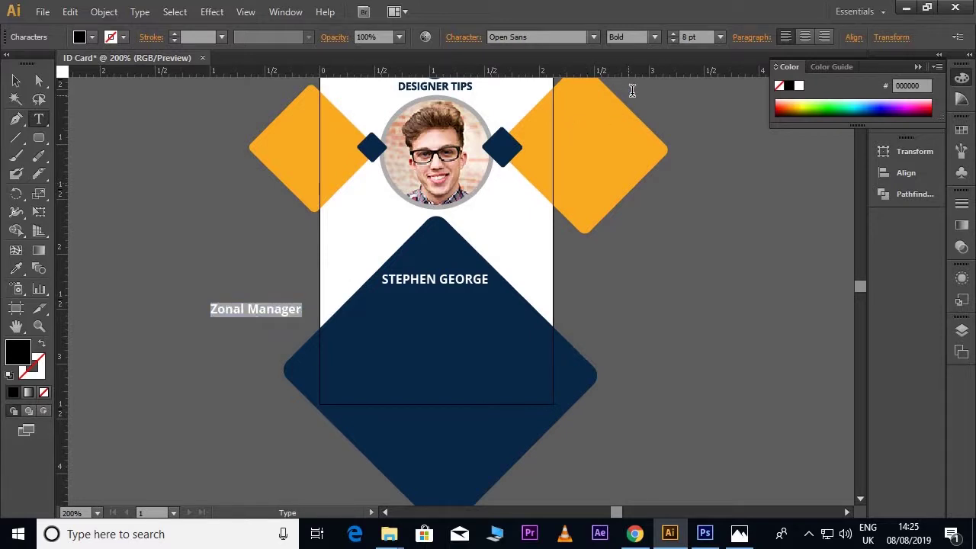
click(653, 40)
click(642, 48)
key(Tab)
text(7)
key(Return)
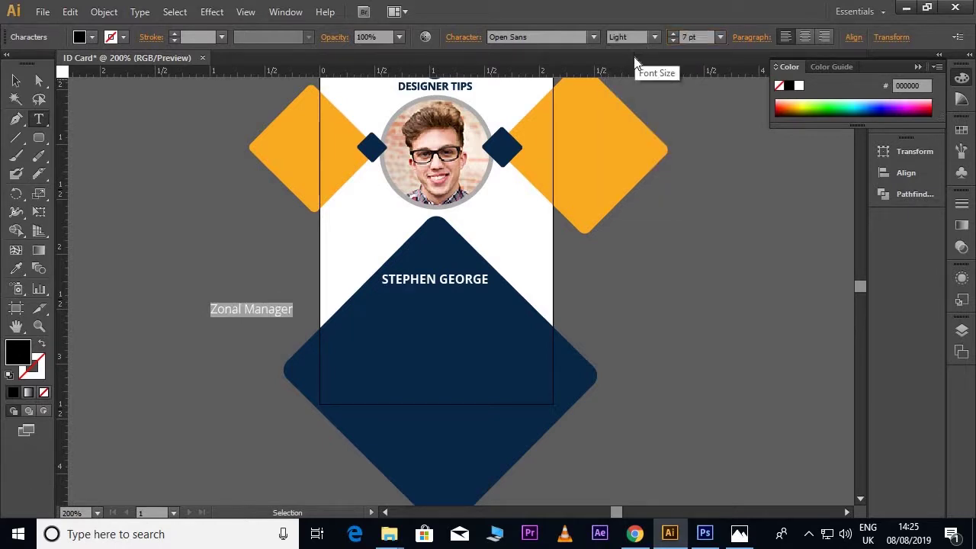
click(798, 85)
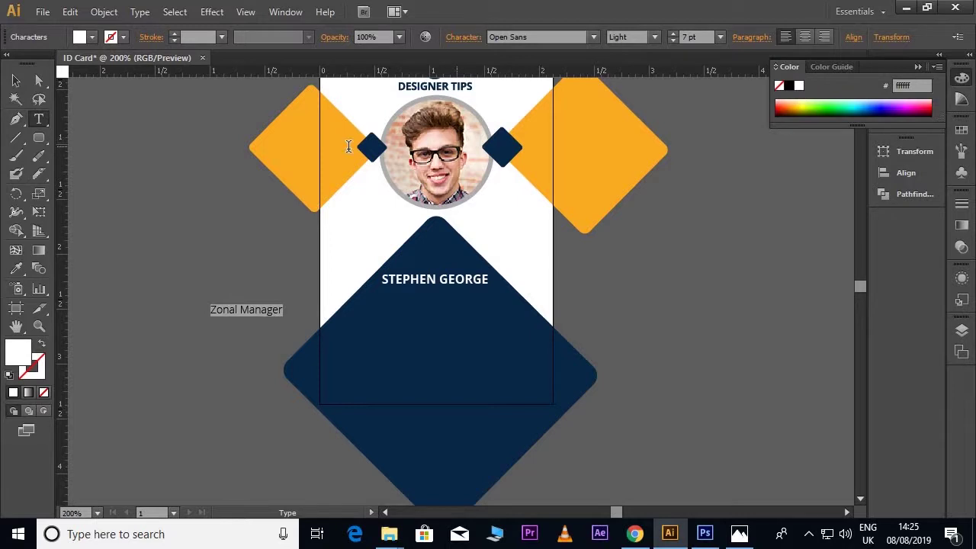
Step: Centre Zonal Manager just beneath the cardholder's name
click(16, 80)
drag(254, 313, 445, 295)
key(Right)
key(Right)
key(Right)
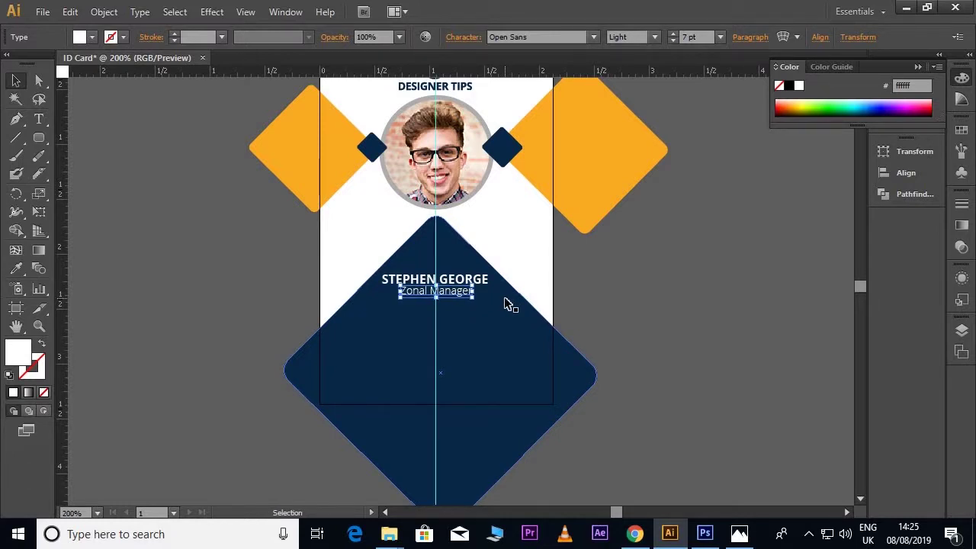
click(633, 327)
scroll(639, 328, down, 1)
click(462, 258)
Step: Duplicate the name below Zonal Manager, retype it as the 'ID:' number line, and centre it
drag(461, 258, 453, 296)
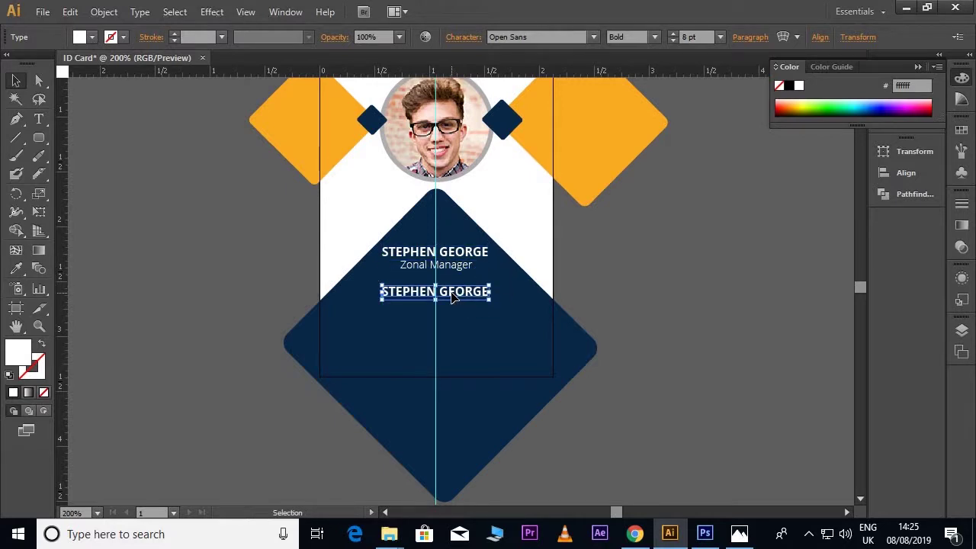
double_click(453, 296)
key(ctrl+a)
text(ID)
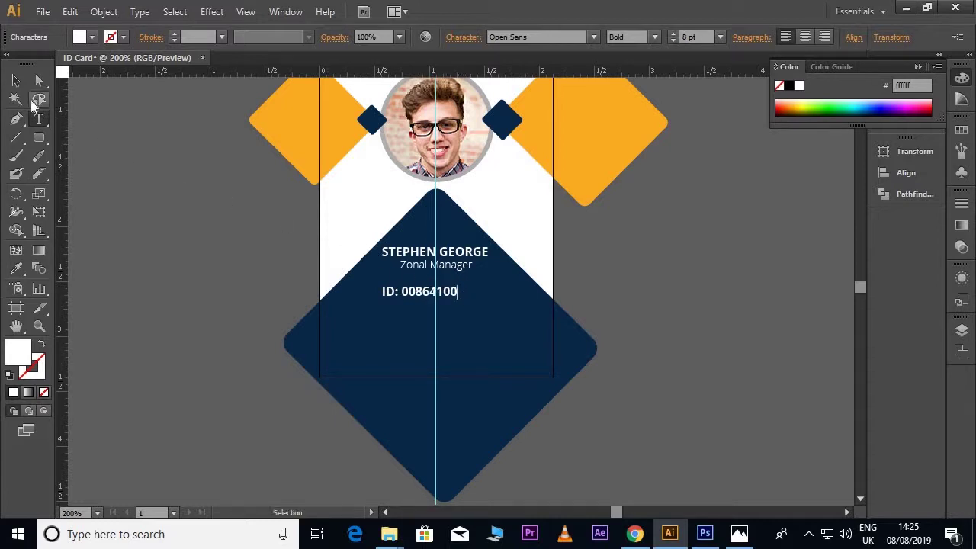
click(16, 80)
key(Right)
key(Right)
key(Right)
key(Right)
key(Right)
key(Right)
key(Right)
key(Right)
key(Right)
key(Right)
key(Right)
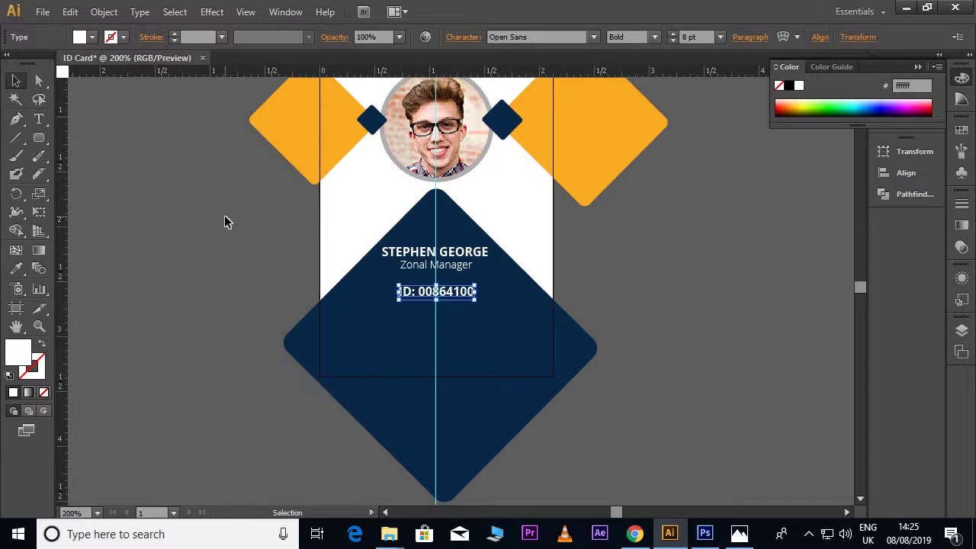
click(559, 296)
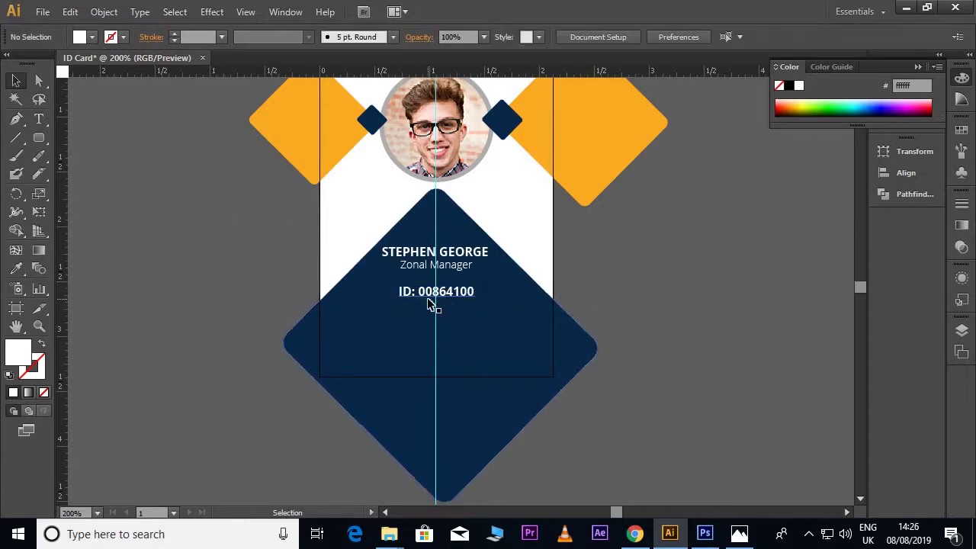
Step: Draw a rounded pill over the ID line and fill it with the diamonds' orange
click(39, 138)
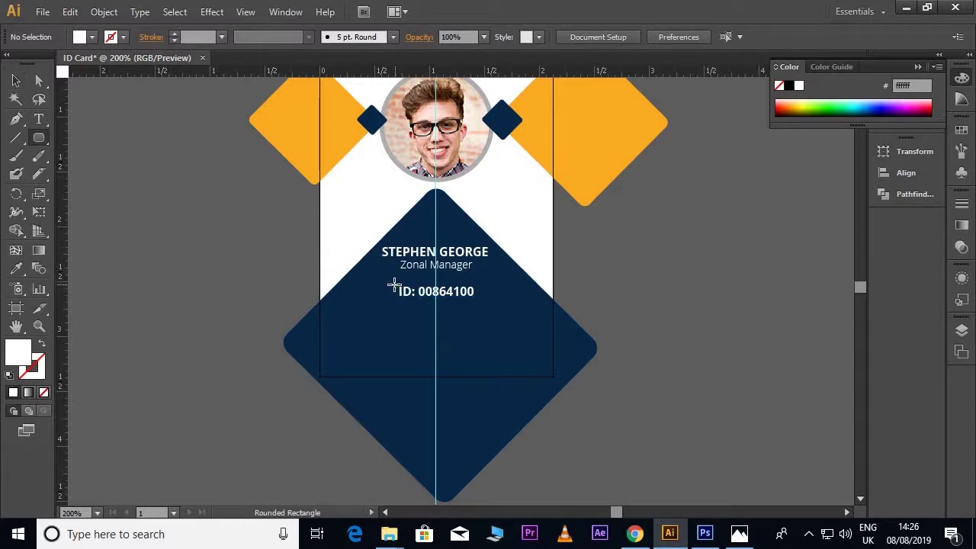
drag(389, 283, 426, 297)
drag(471, 306, 486, 302)
key(v)
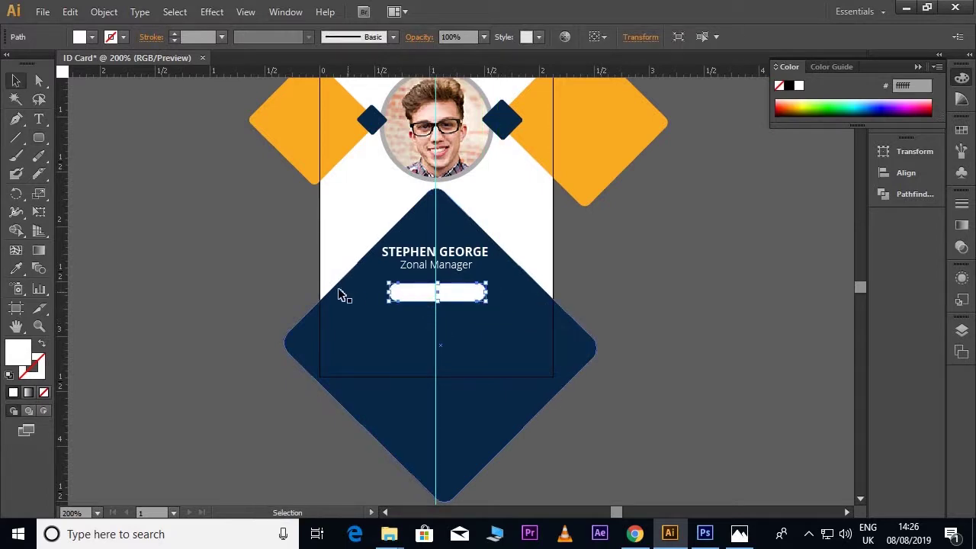
click(16, 269)
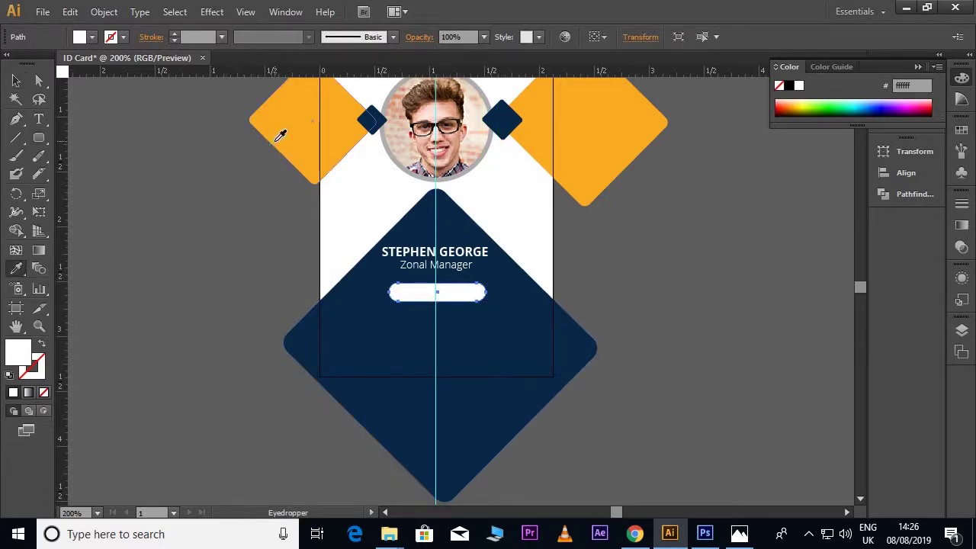
click(276, 139)
click(16, 80)
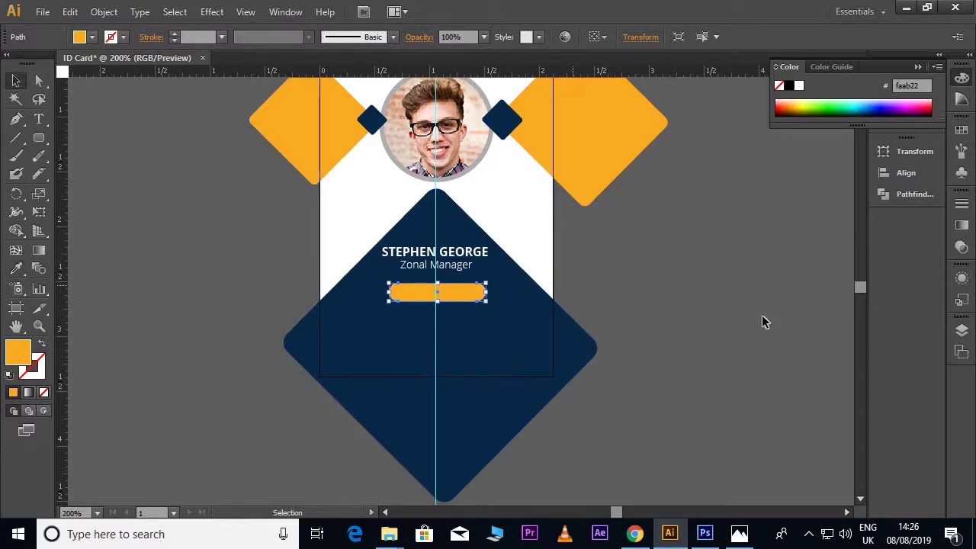
Step: Move the ID text above the orange pill in the Layers panel and recolour it navy
click(960, 334)
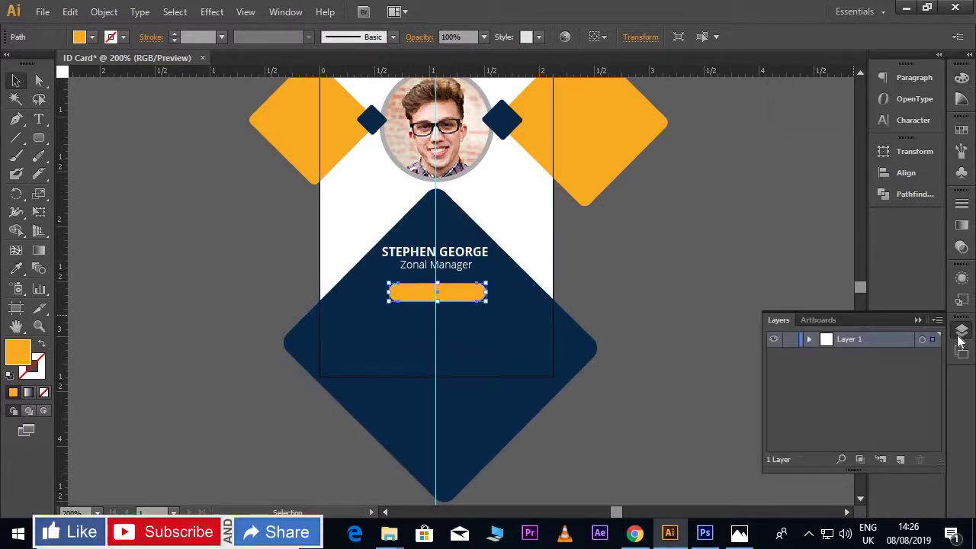
click(810, 340)
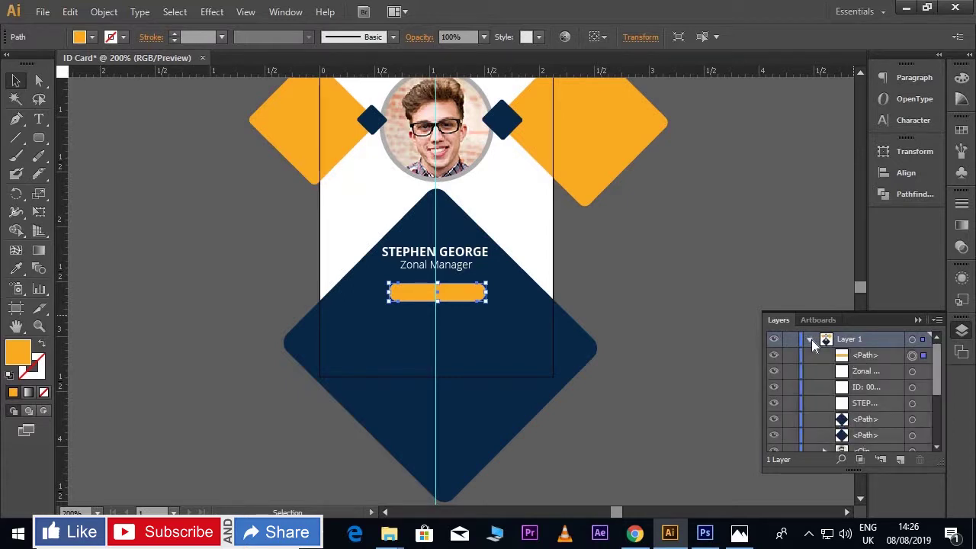
drag(878, 389, 869, 350)
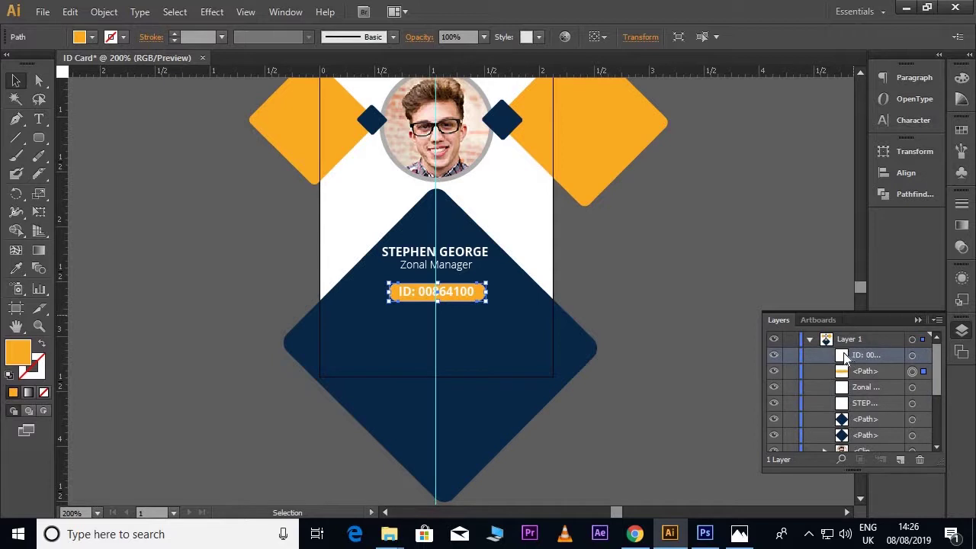
click(810, 339)
click(557, 299)
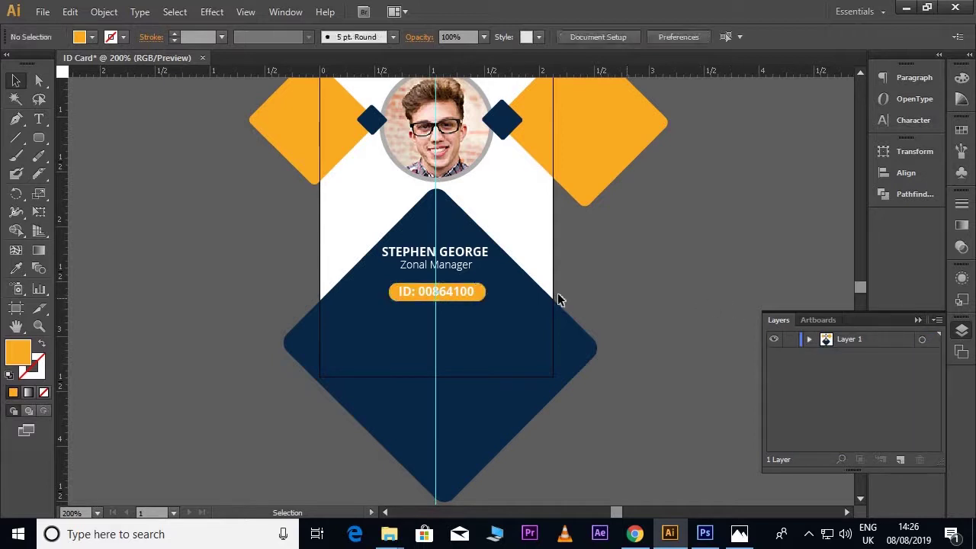
click(469, 294)
key(i)
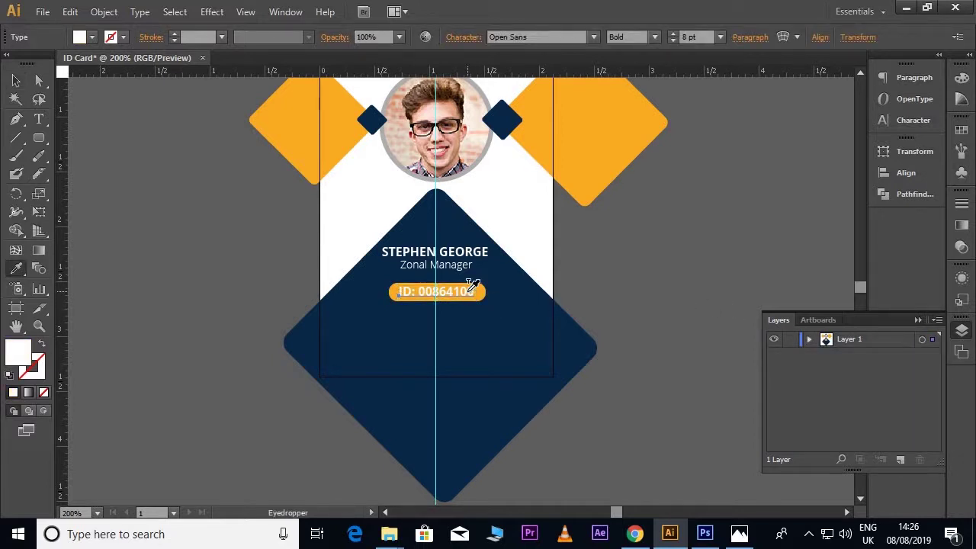
click(514, 301)
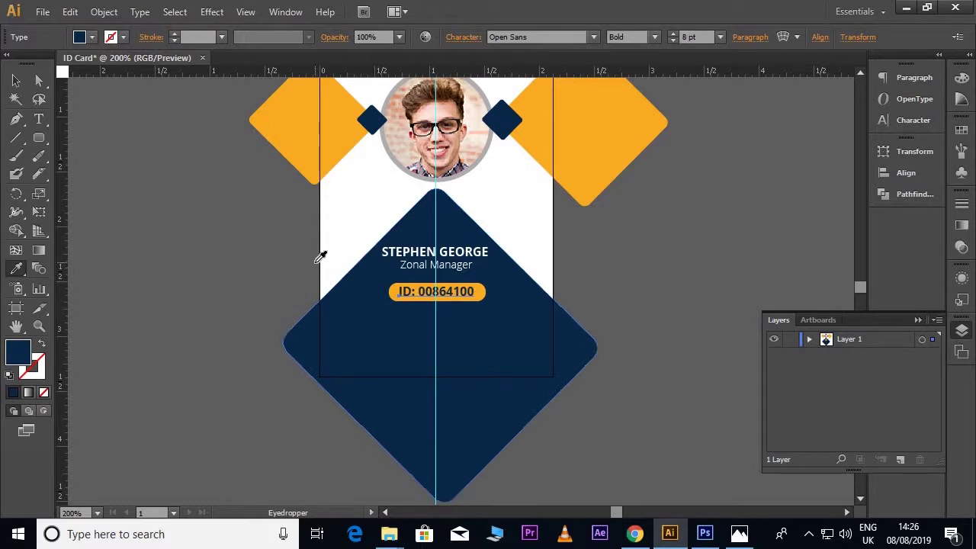
key(v)
key(ctrl+z)
click(685, 307)
scroll(685, 307, down, 1)
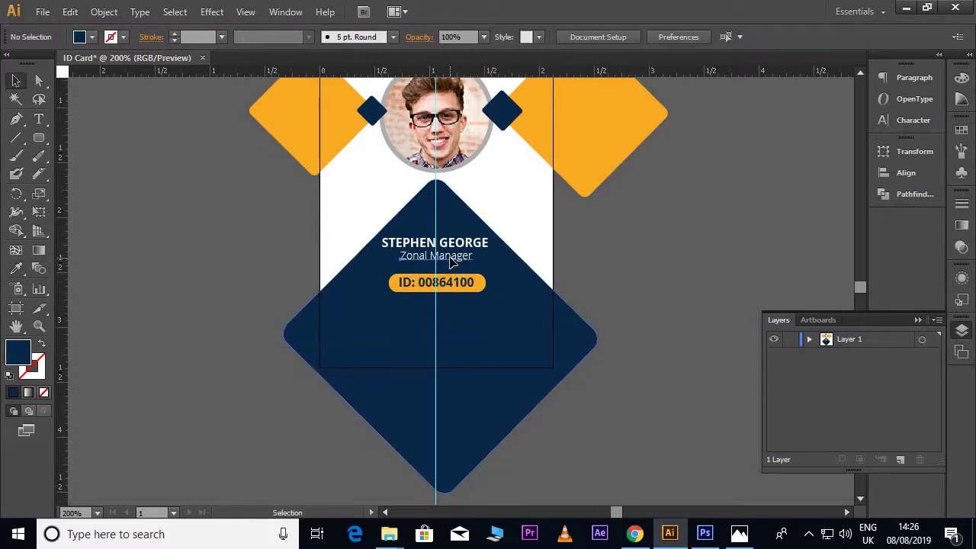
Step: Copy the job title below the ID pill and replace it with date of birth, mobile and e-mail lines
click(454, 267)
drag(455, 267, 449, 317)
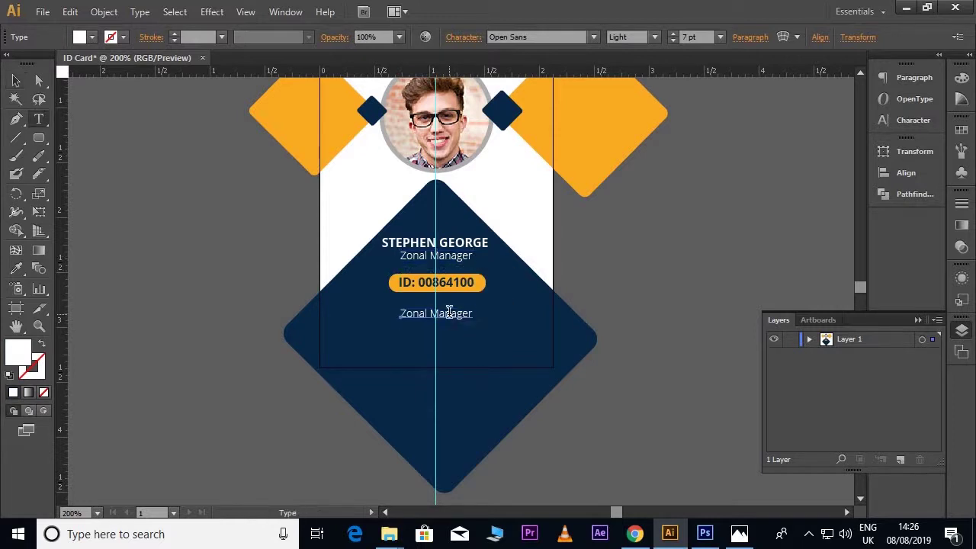
triple_click(449, 312)
key(BackSpace)
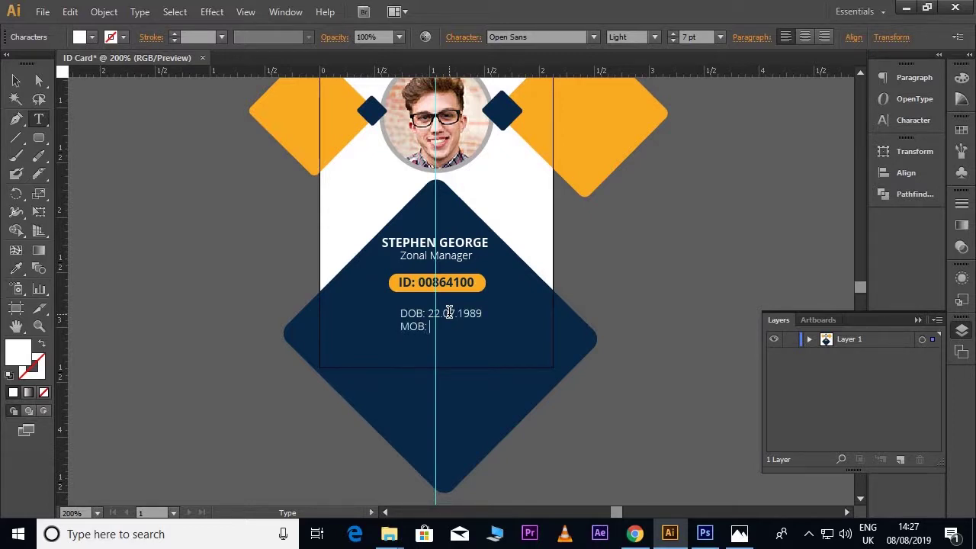
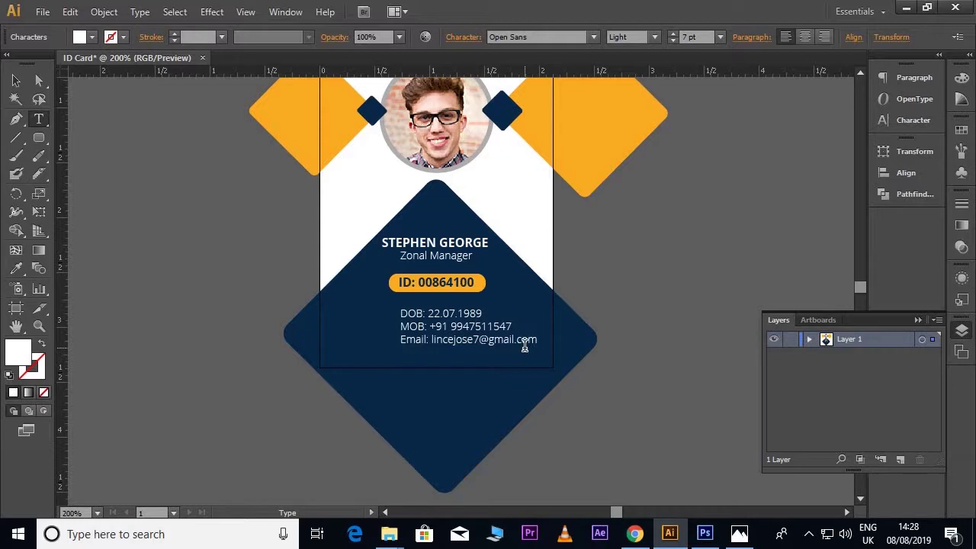
Step: Centre-align the three contact lines and position the block centred under the ID pill
drag(538, 345, 398, 316)
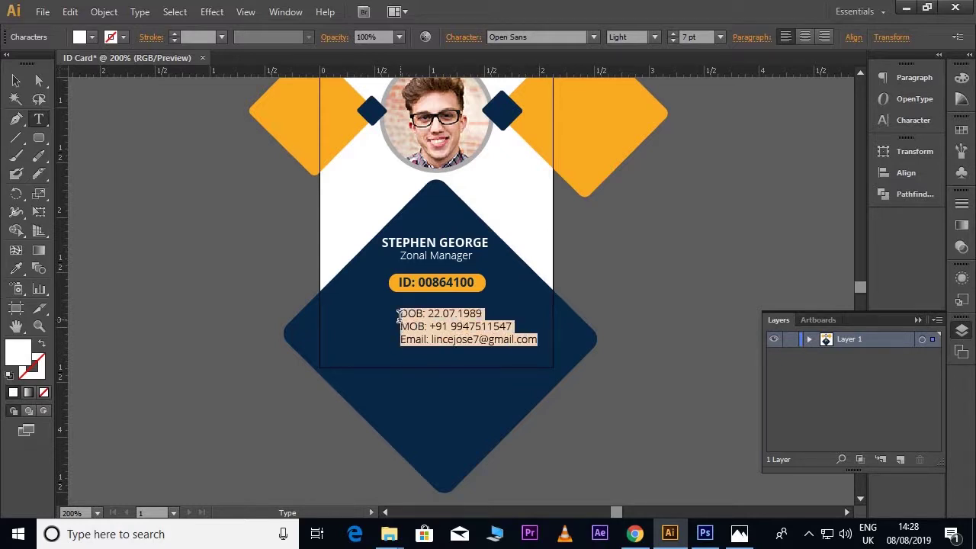
click(805, 39)
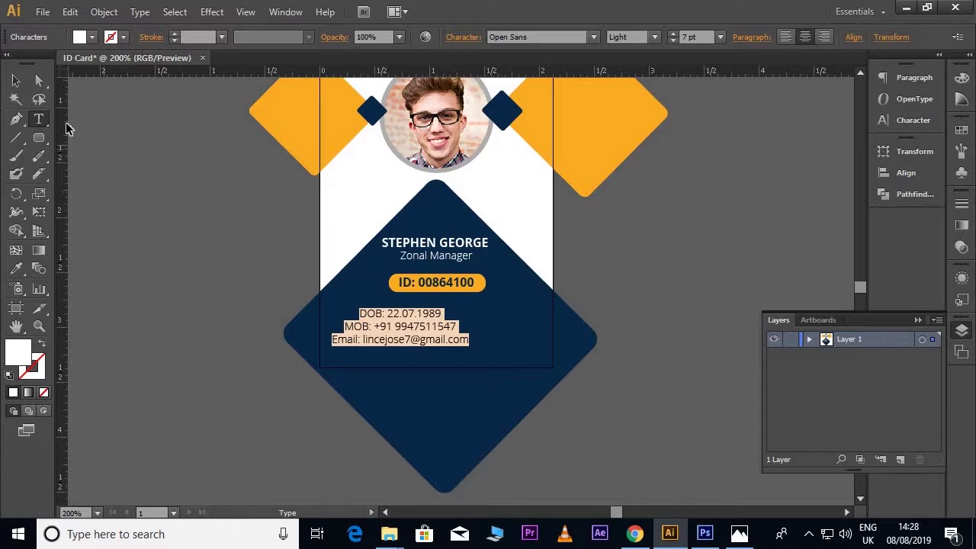
click(16, 80)
drag(395, 341, 426, 345)
key(Right)
key(Right)
key(Right)
key(Up)
key(Up)
key(Up)
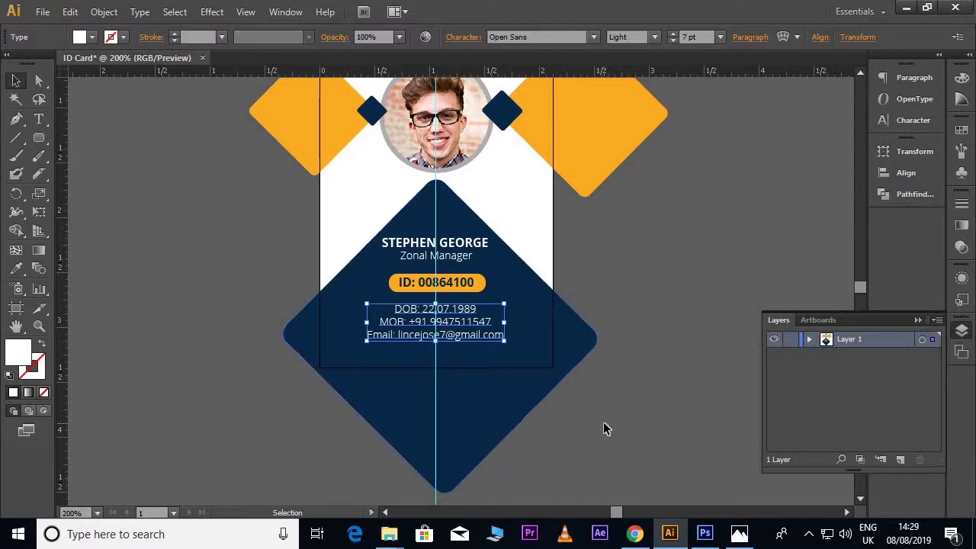
click(582, 437)
scroll(581, 437, up, 3)
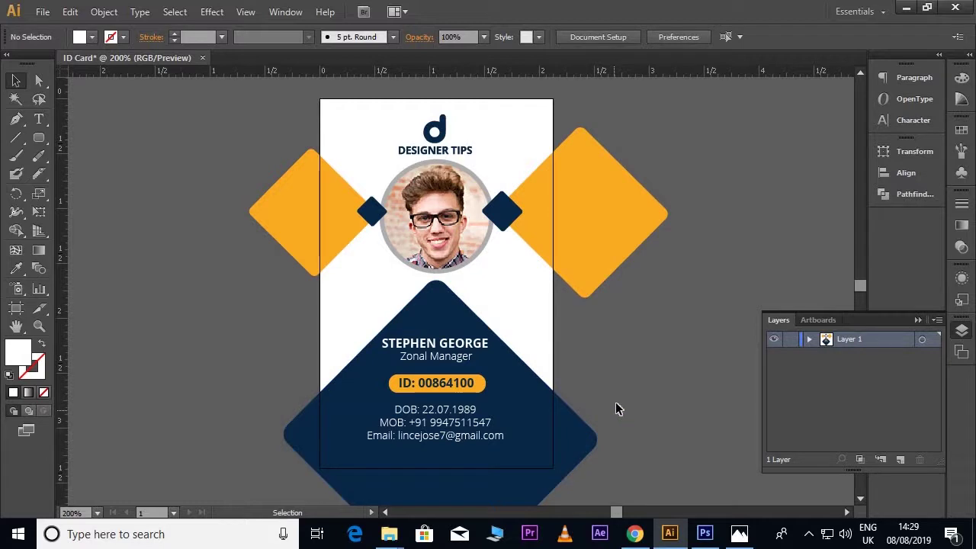
Step: Select all the card's shapes and text and group them together
scroll(602, 389, down, 1)
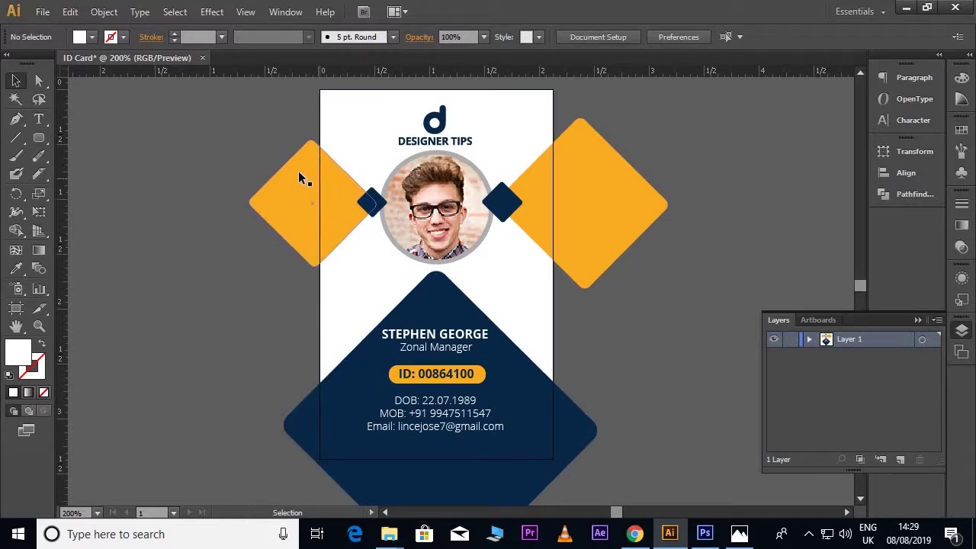
drag(231, 82, 603, 490)
scroll(554, 300, up, 1)
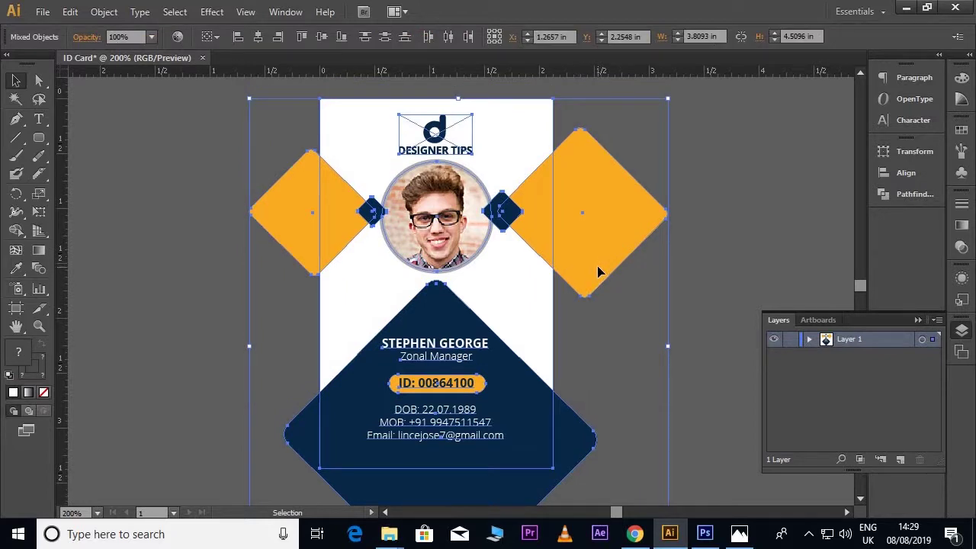
right_click(599, 254)
click(639, 317)
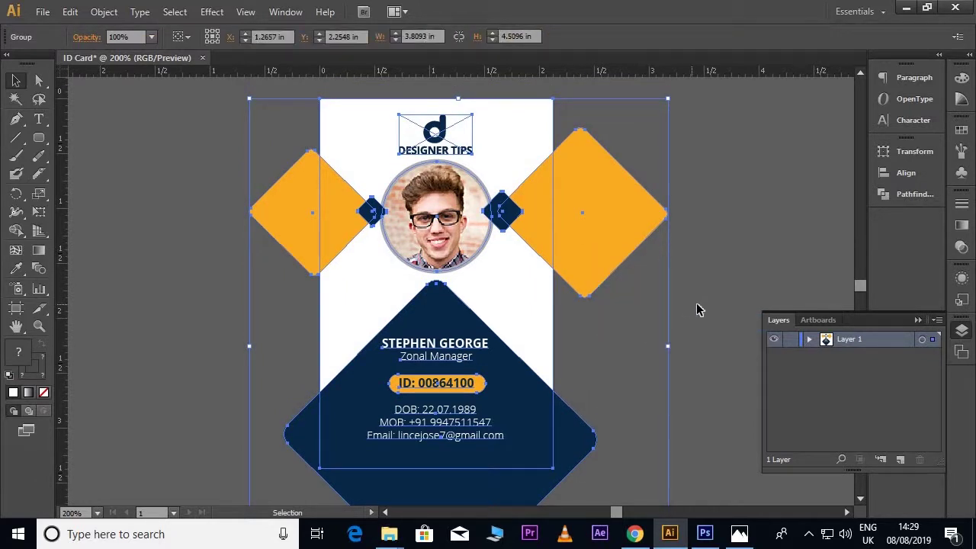
click(696, 308)
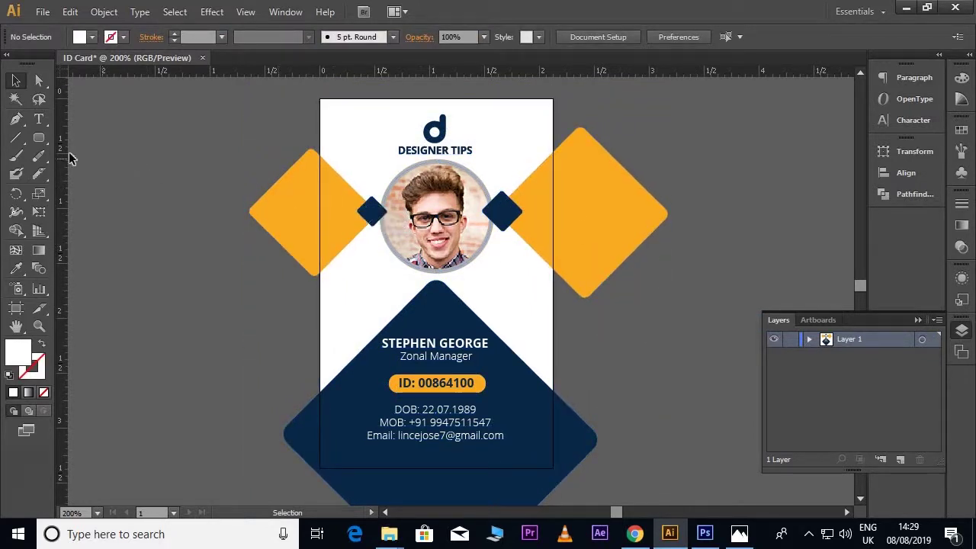
Step: Draw a rectangle covering the card, select everything, and make a clipping mask
drag(42, 143, 84, 139)
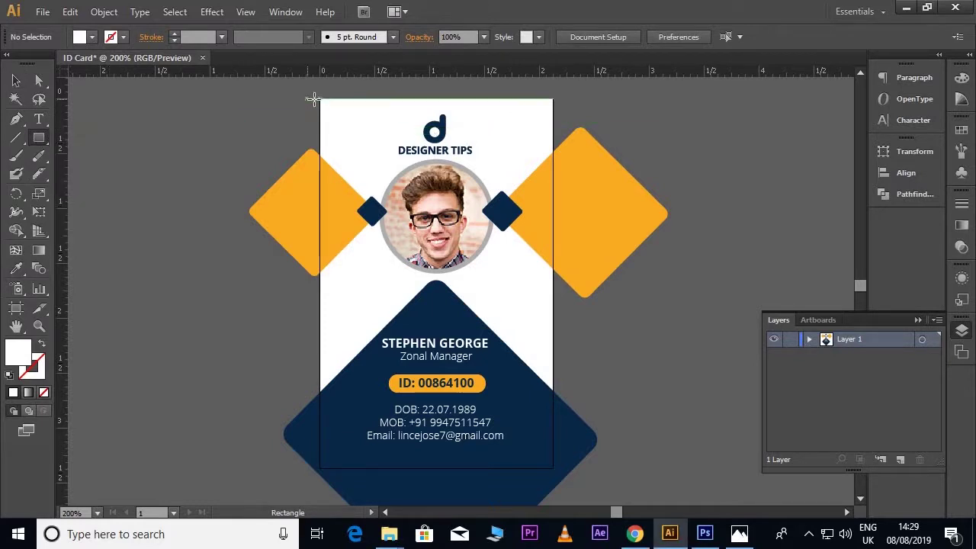
drag(319, 98, 553, 467)
click(16, 82)
key(ctrl+a)
right_click(295, 208)
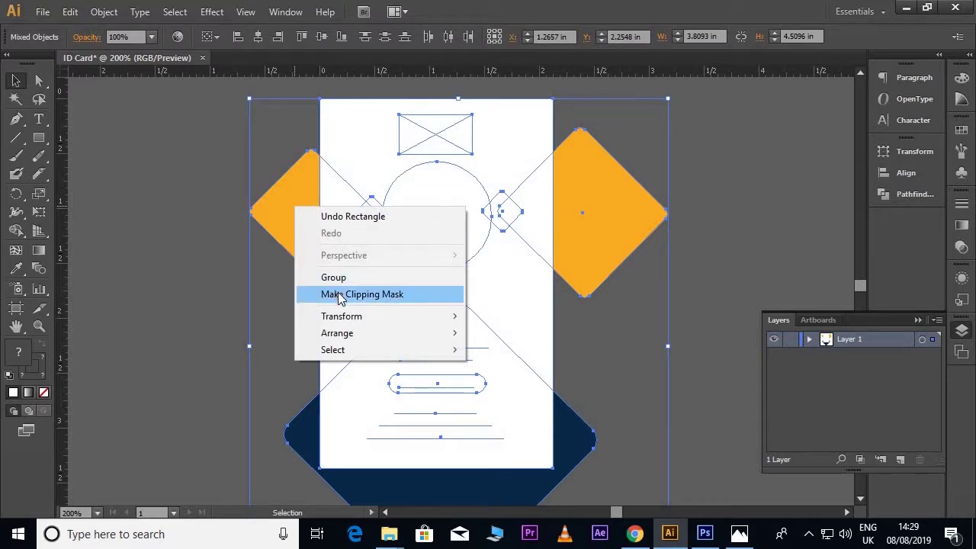
click(339, 295)
click(652, 257)
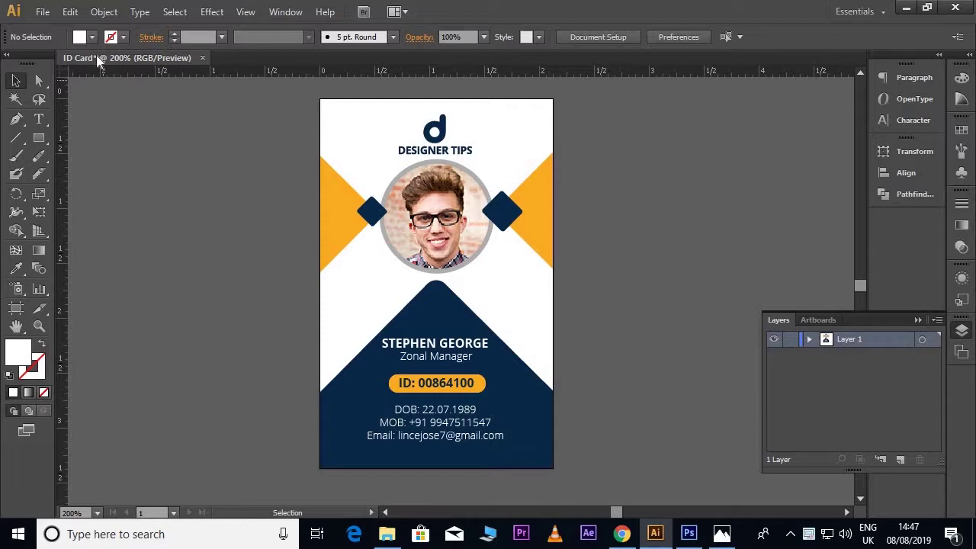
Step: Save the card as ID Card.pdf with the Adobe PDF format
click(43, 12)
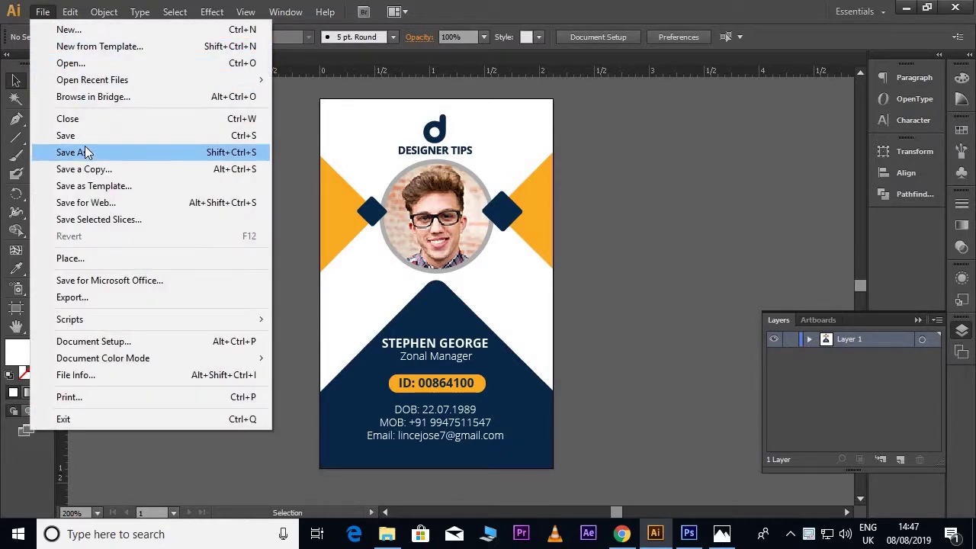
click(86, 153)
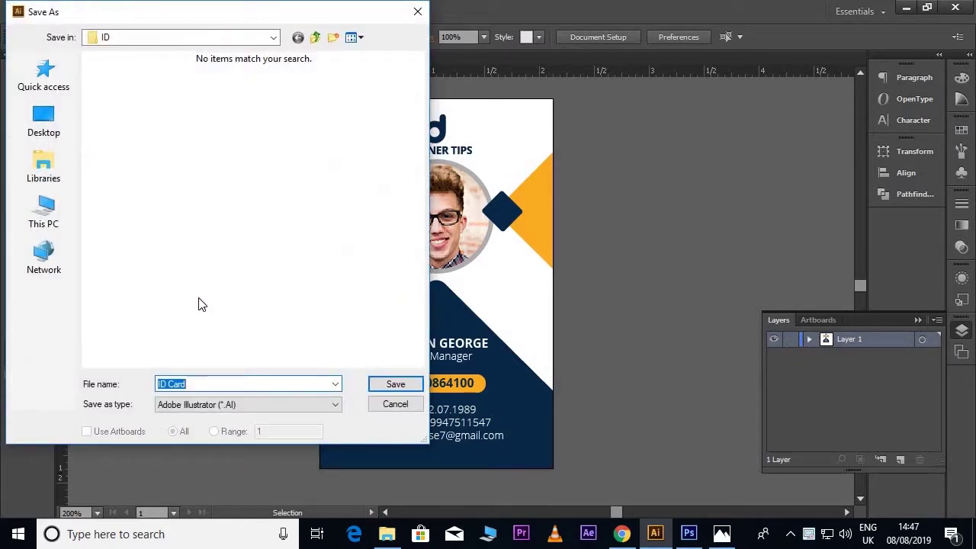
click(244, 404)
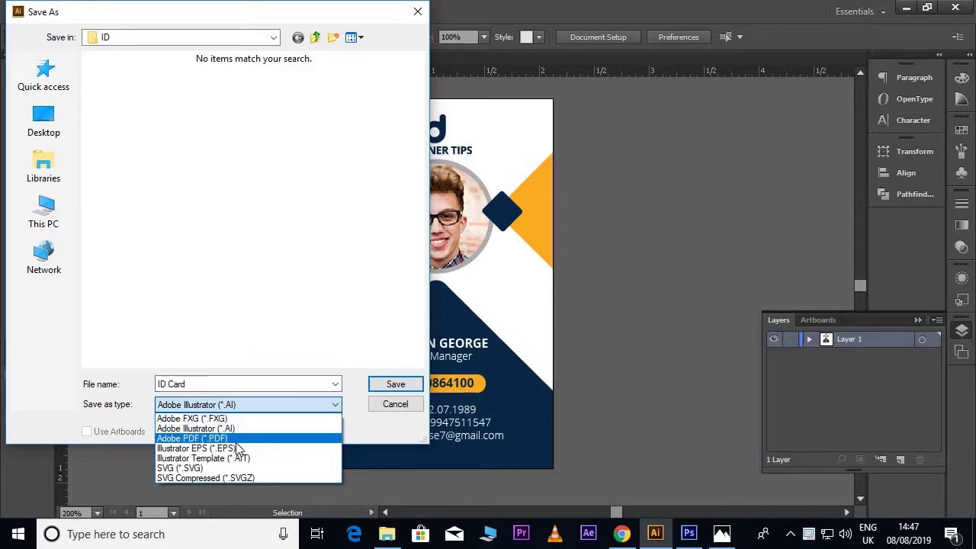
click(238, 441)
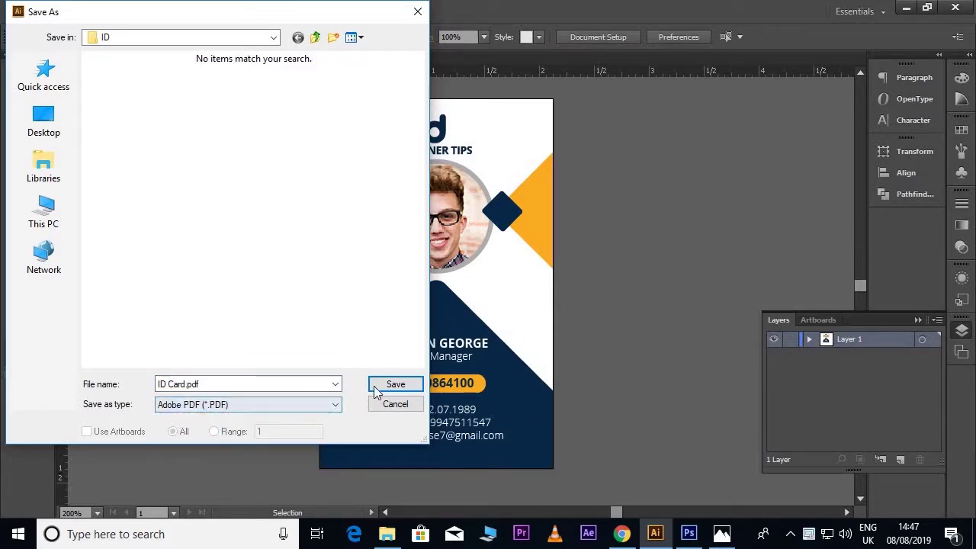
click(395, 384)
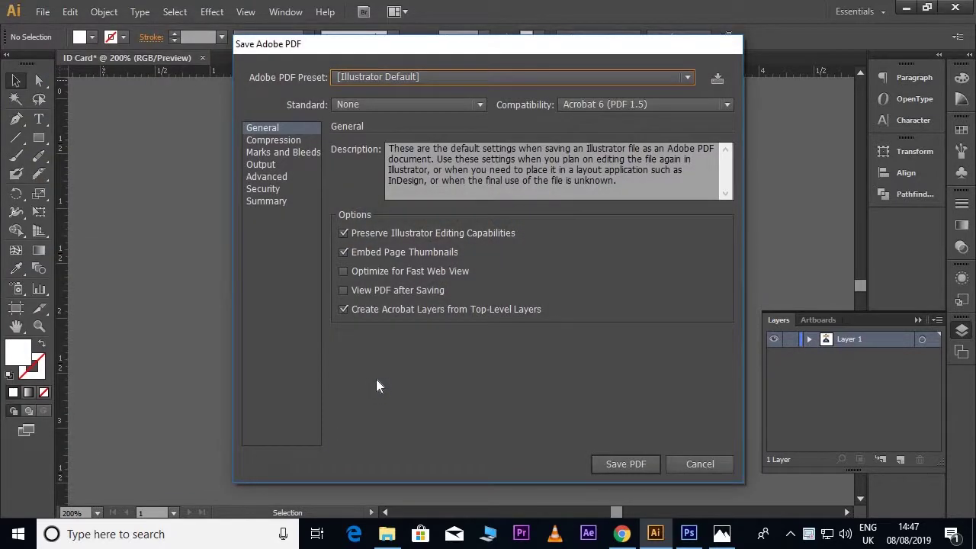
Step: Apply the [Press Quality] PDF preset and write the PDF file
click(458, 78)
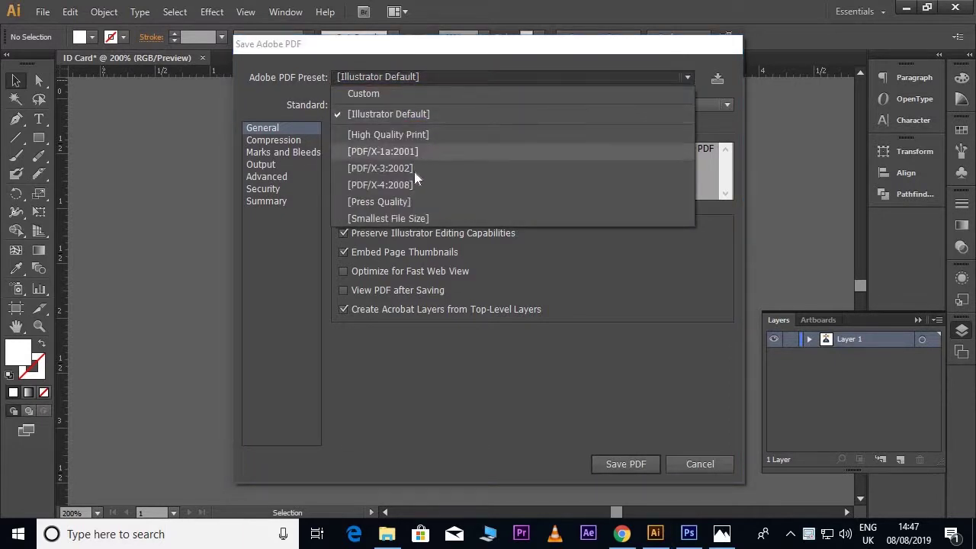
click(406, 201)
click(290, 141)
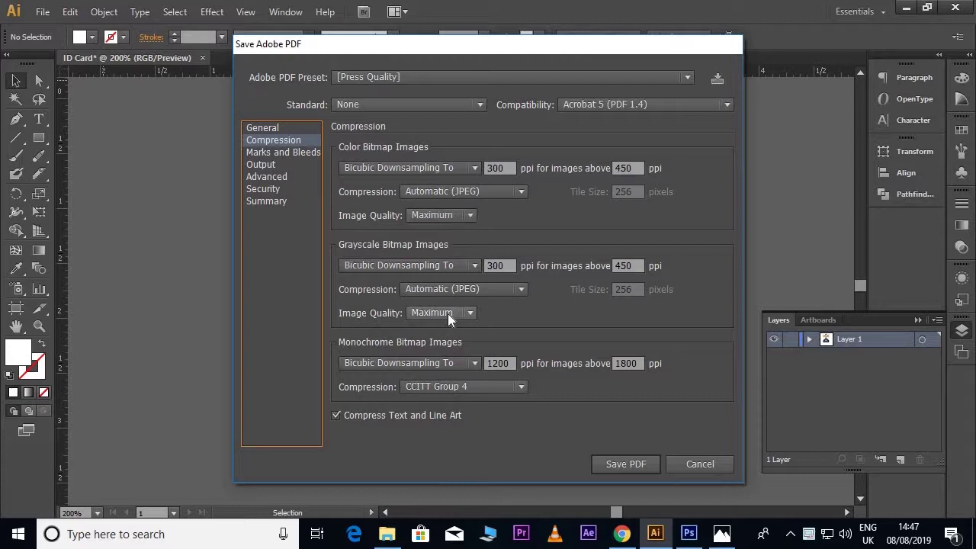
click(611, 464)
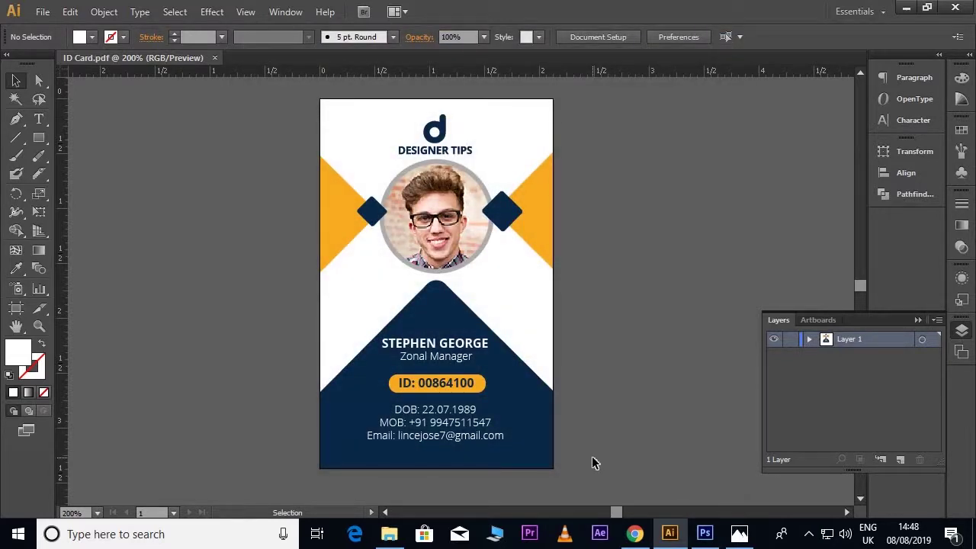